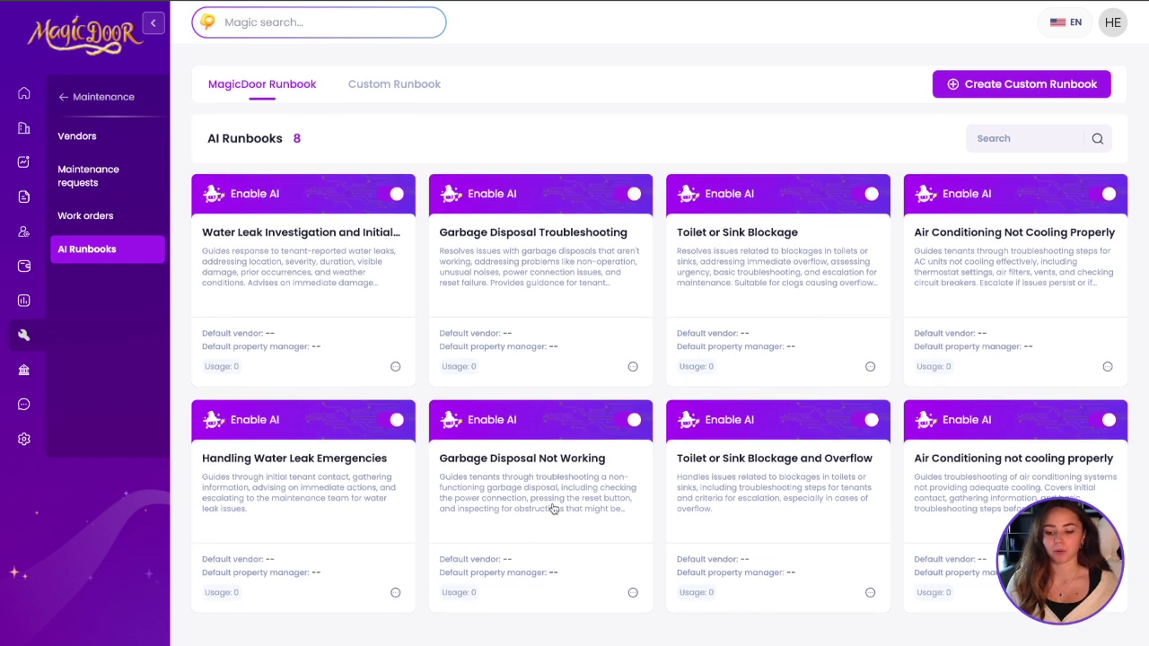
Open the script of the Garbage Disposal Not Working runbook and copy its full text, from Initial Contact through Notes
{"action": "left_click", "coordinate": [550, 505]}
{"action": "left_click", "coordinate": [303, 117]}
{"action": "scroll", "coordinate": [519, 308], "scroll_direction": "down", "scroll_amount": 1}
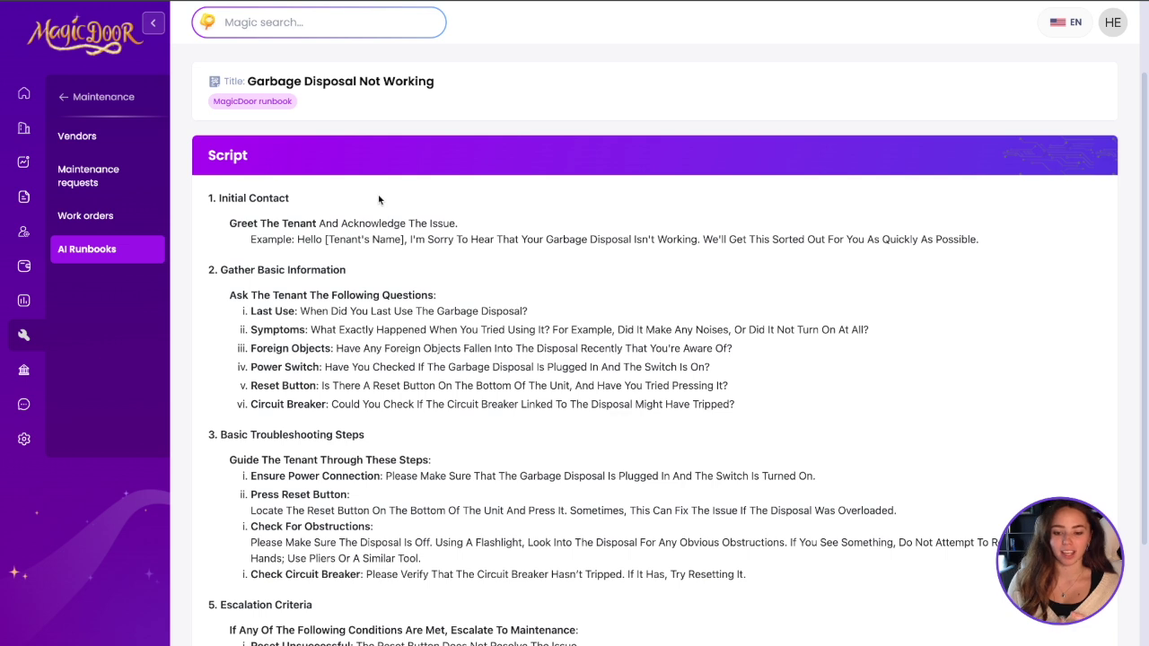
{"action": "scroll", "coordinate": [357, 260], "scroll_direction": "down", "scroll_amount": 2}
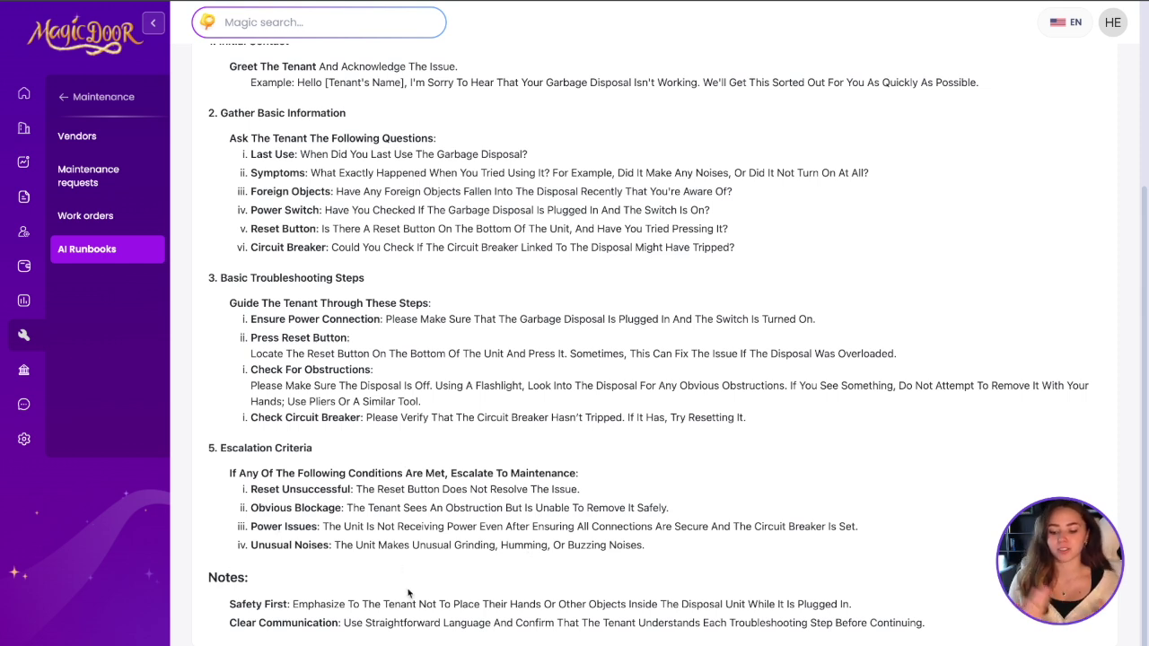
{"action": "scroll", "coordinate": [502, 444], "scroll_direction": "up", "scroll_amount": 2}
{"action": "scroll", "coordinate": [504, 438], "scroll_direction": "down", "scroll_amount": 1}
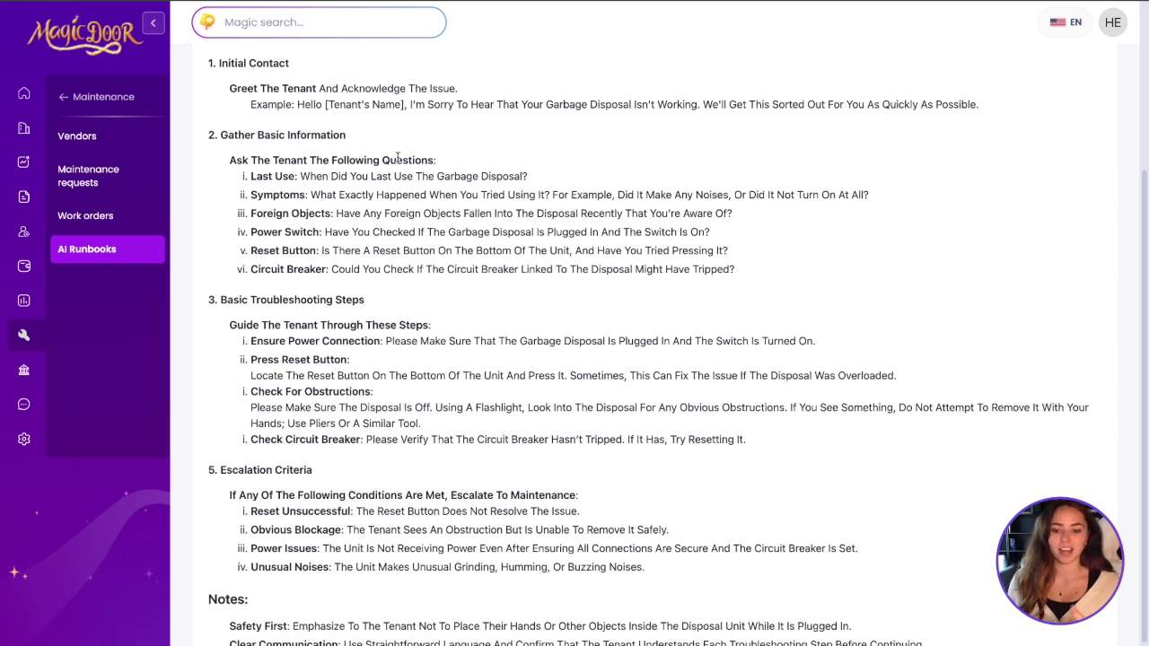
{"action": "scroll", "coordinate": [255, 99], "scroll_direction": "up", "scroll_amount": 1}
{"action": "left_click_drag", "start_coordinate": [207, 147], "coordinate": [929, 639]}
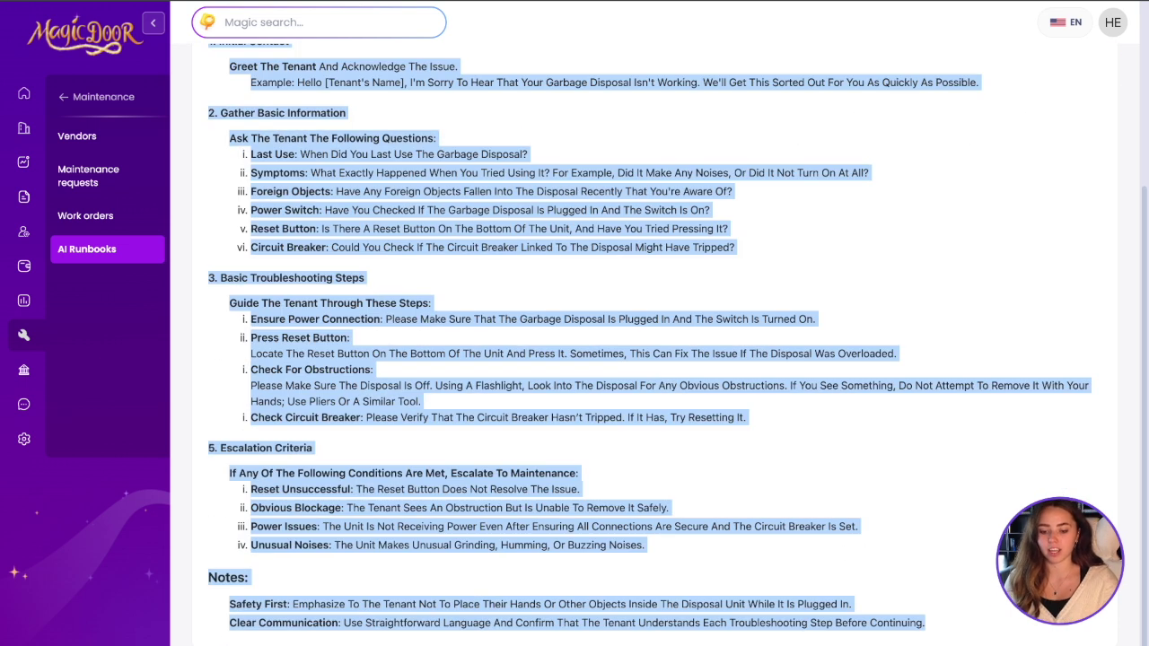
{"action": "left_click", "coordinate": [517, 98]}
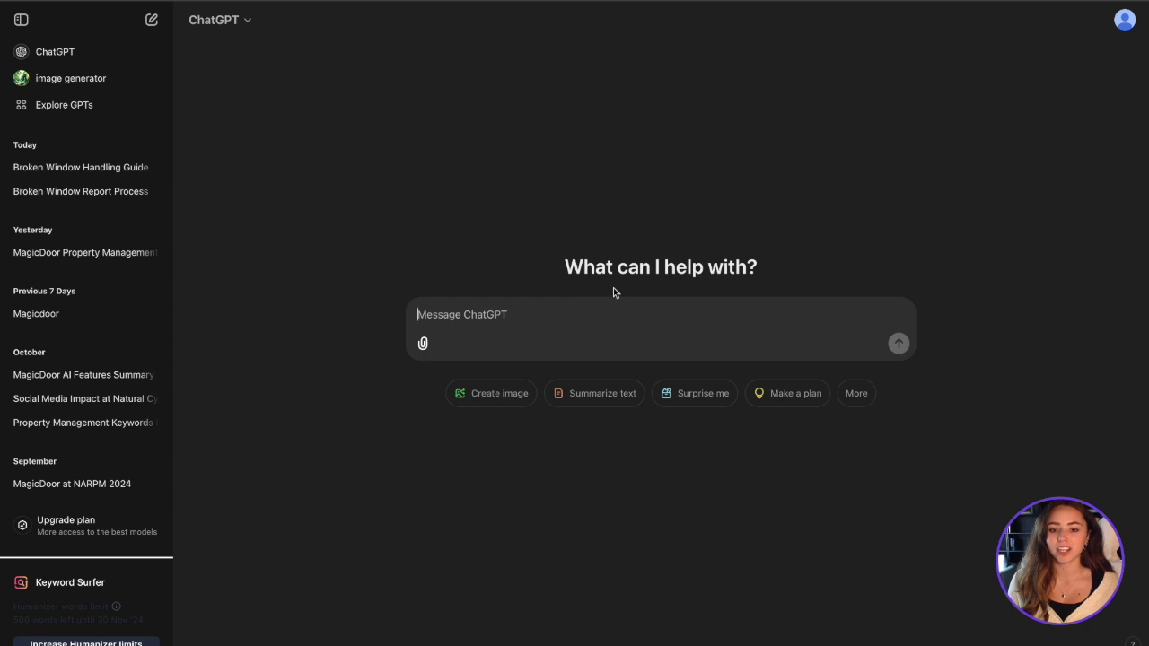
Switch to ChatGPT and paste the copied runbook script into a new message
{"action": "left_click", "coordinate": [475, 311]}
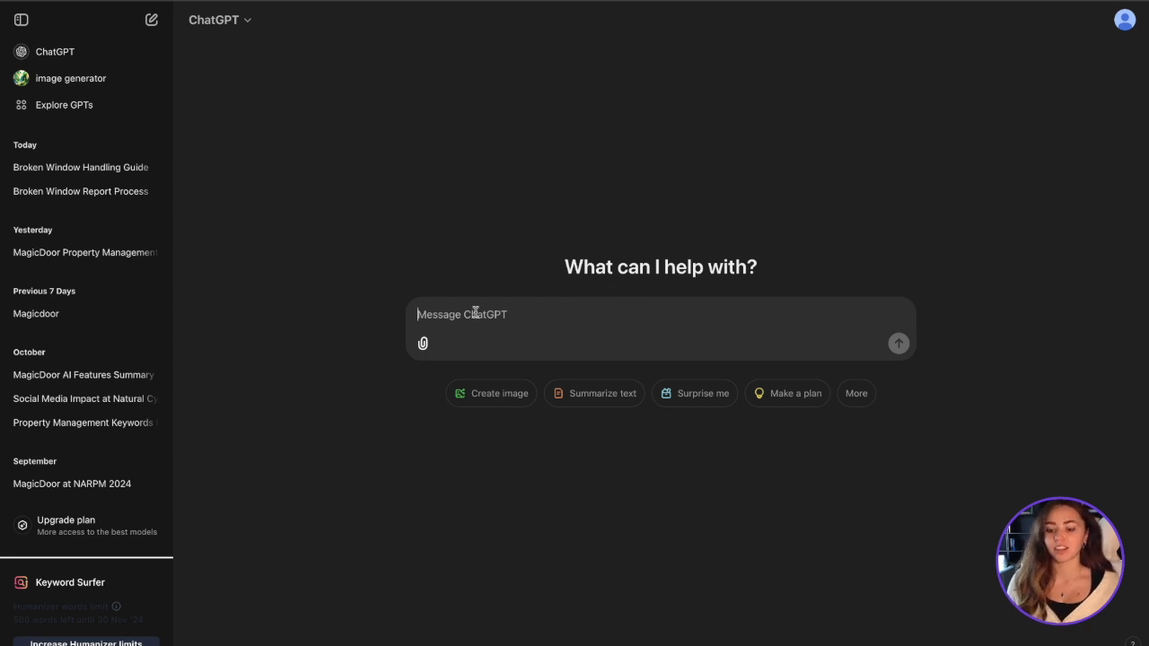
{"action": "key", "text": "ctrl+v"}
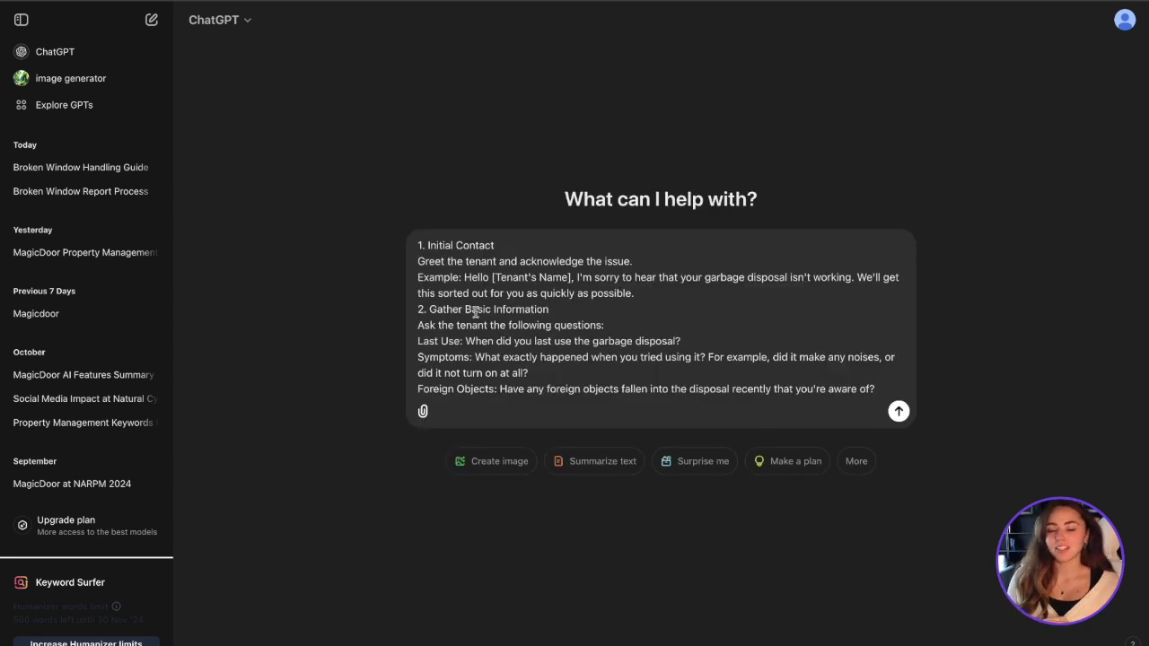
{"action": "scroll", "coordinate": [554, 328], "scroll_direction": "down", "scroll_amount": 5}
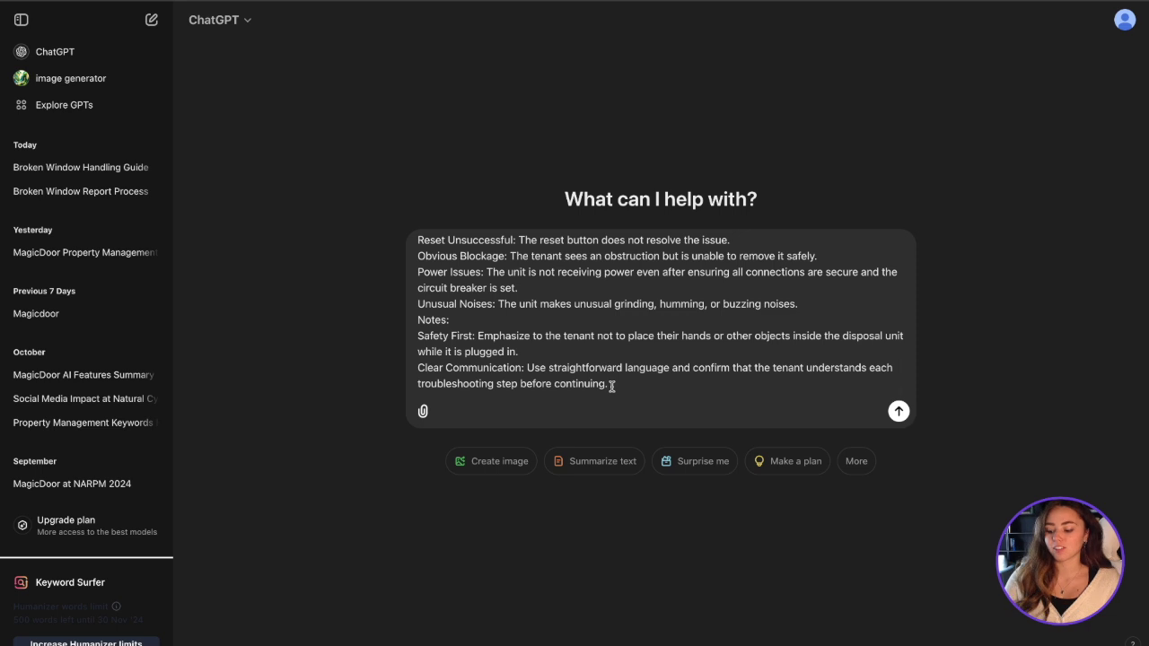
Below the script, request a new runbook in the same format for a broken glass window, with numbered titles and roman numerals for action items
{"action": "key", "text": "shift+Return"}
{"action": "key", "text": "shift+Return"}
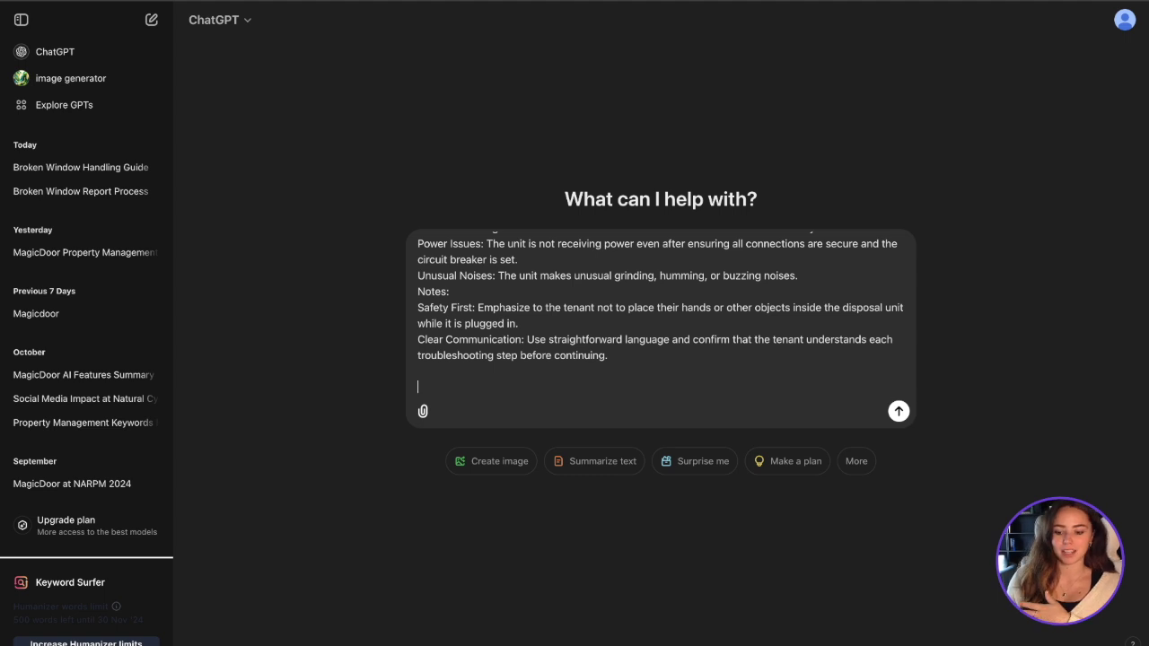
{"action": "type", "text": "Review this maintenance runbook script and create a new one in the same format regarding a maintenance request for a broken glass window. Number each title and use roman numerals for the action items."}
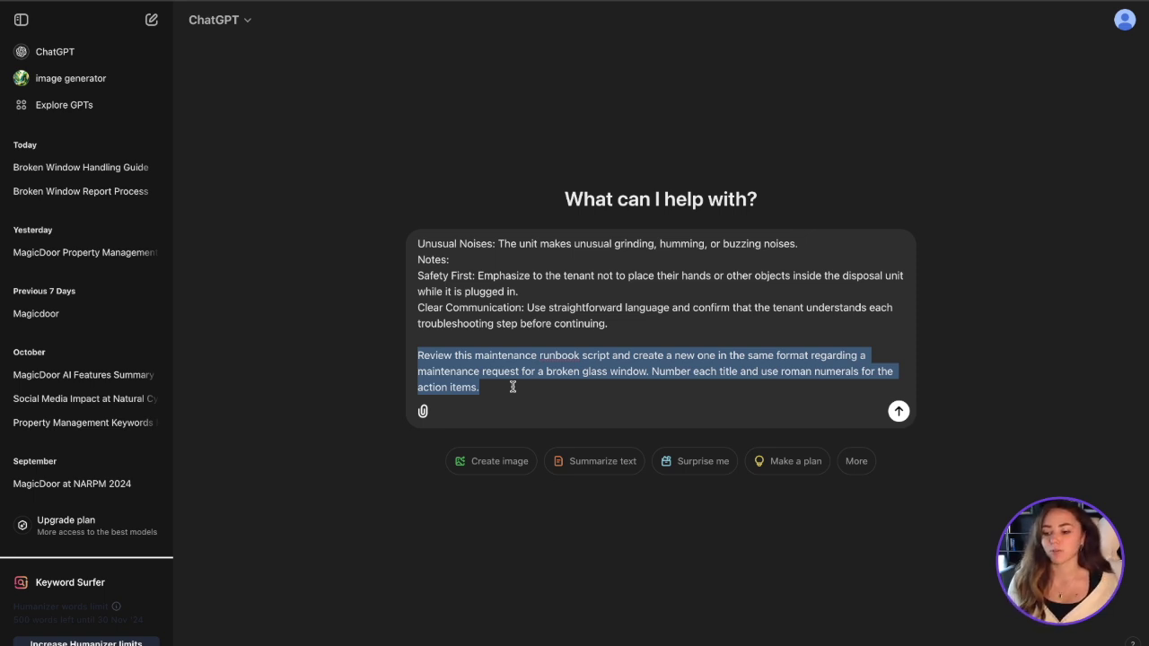
{"action": "left_click", "coordinate": [513, 387]}
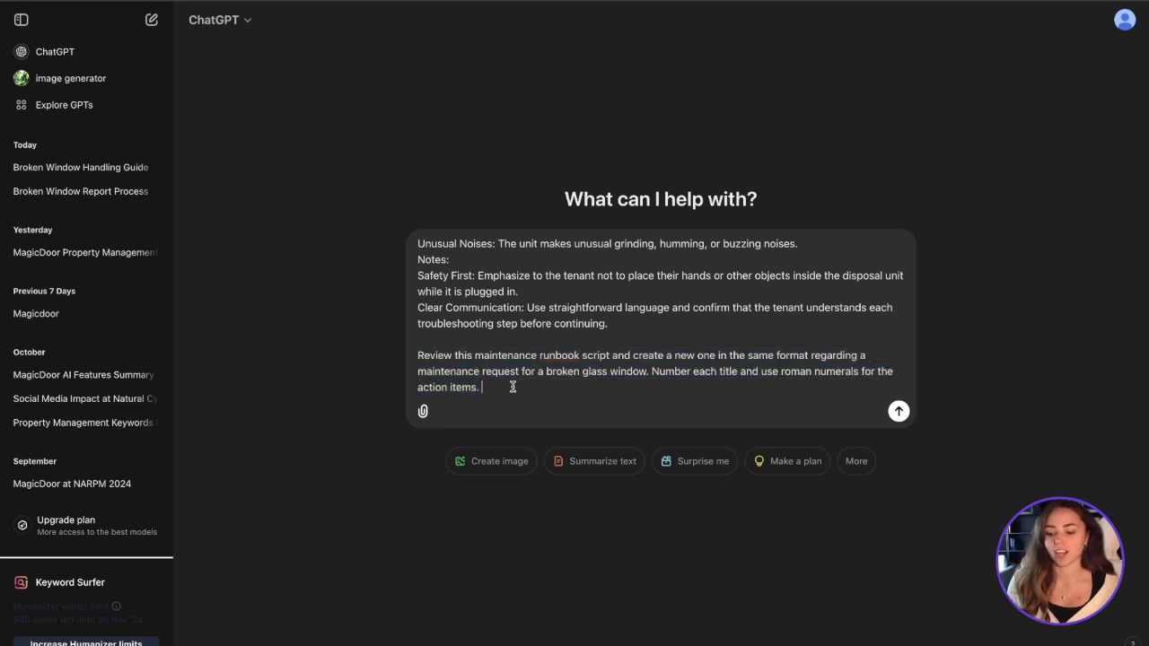
{"action": "left_click", "coordinate": [899, 411]}
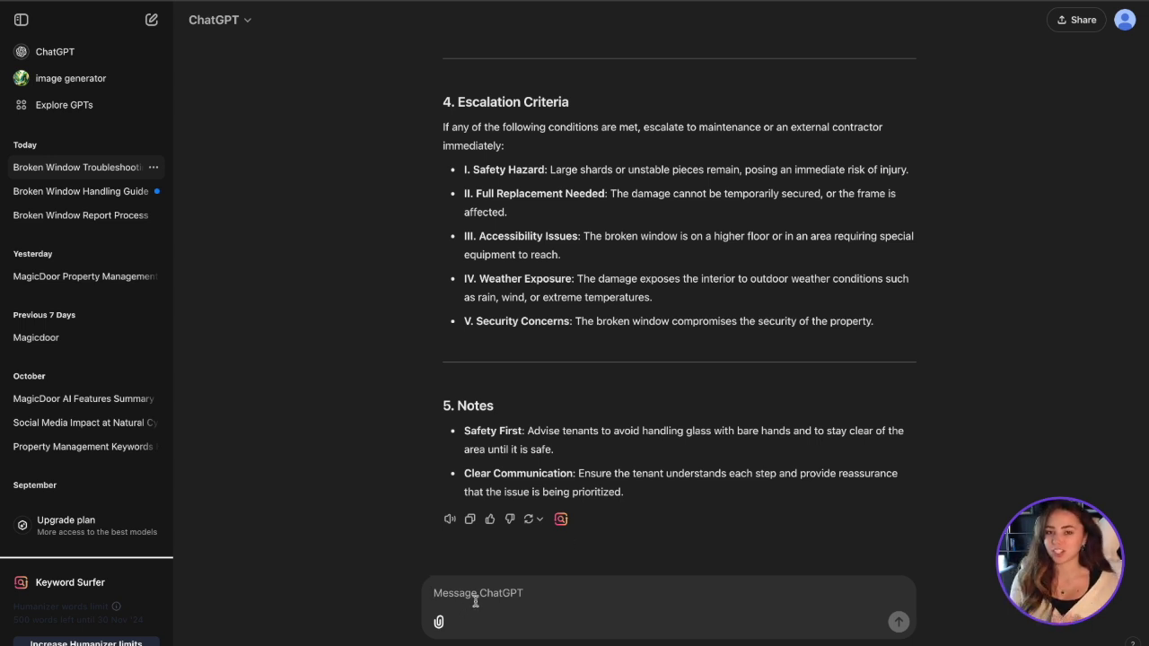
Ask ChatGPT to remove the lines in between the titles and remove the bullet points
{"action": "type", "text": "r"}
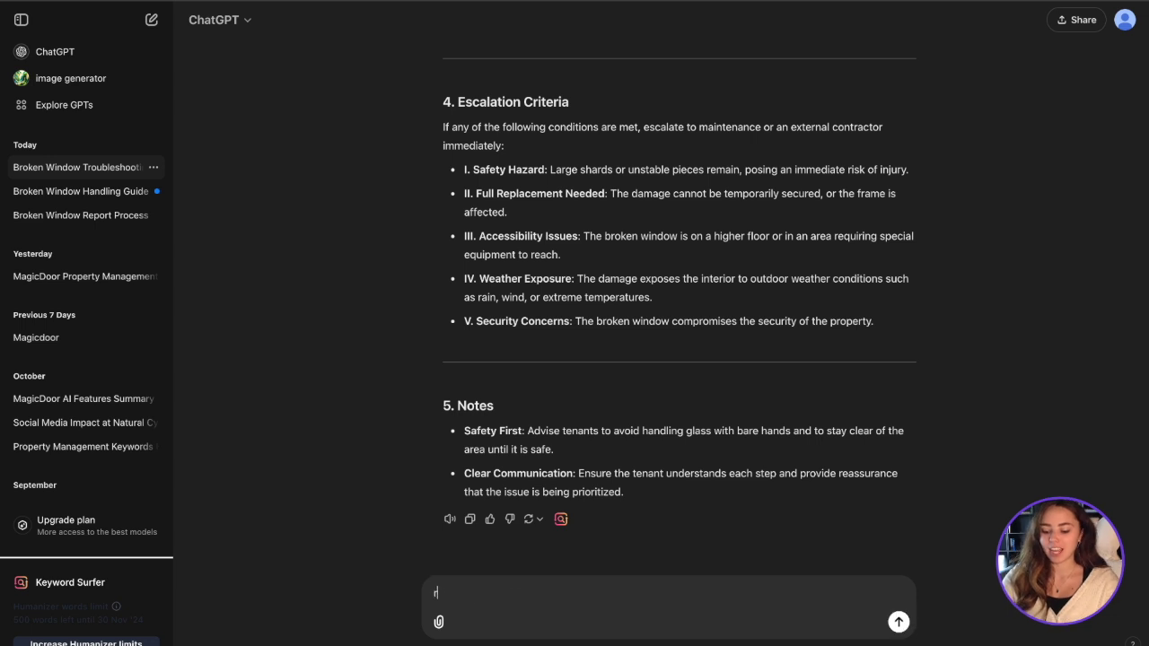
{"action": "type", "text": "emove the lines"}
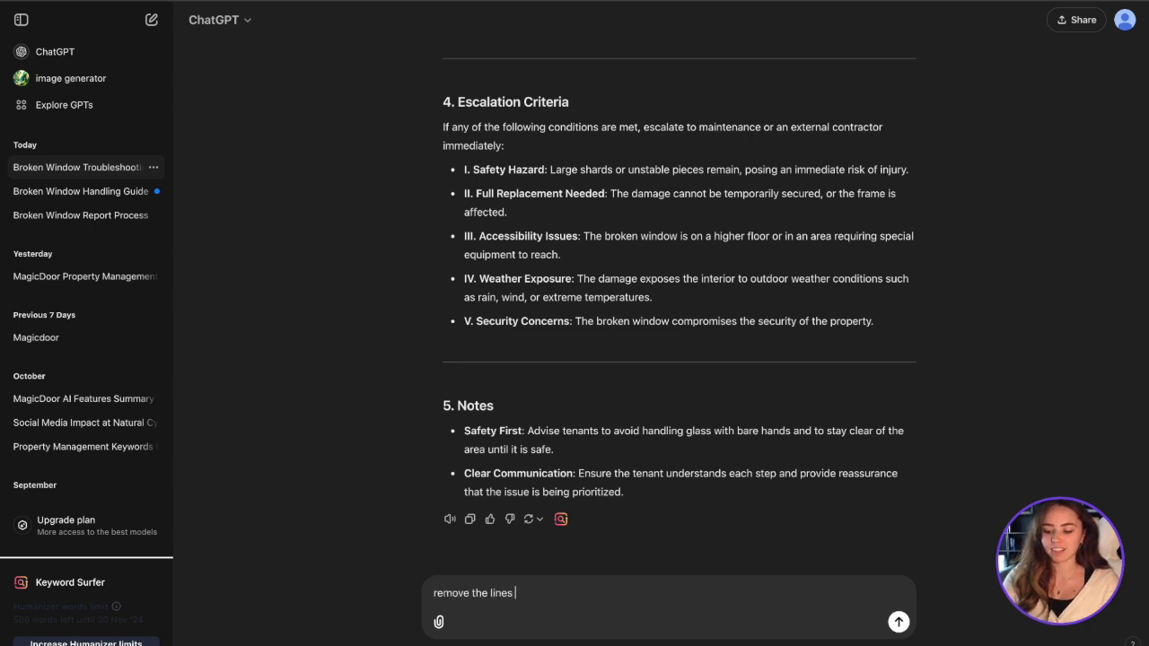
{"action": "type", "text": " i"}
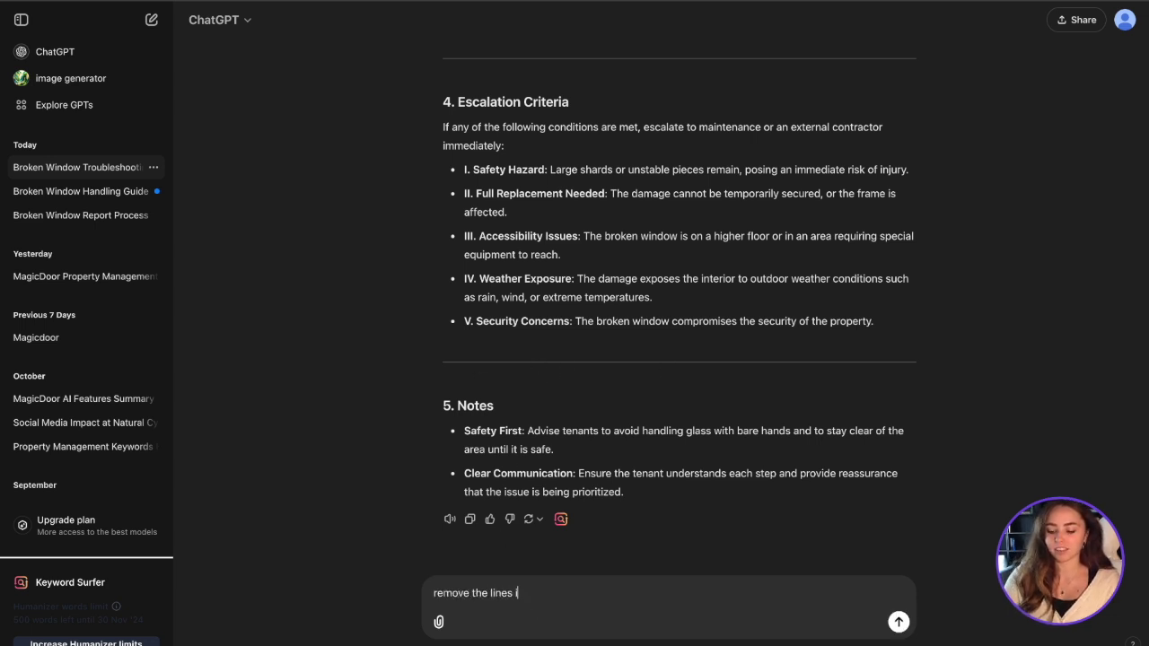
{"action": "type", "text": "n between t"}
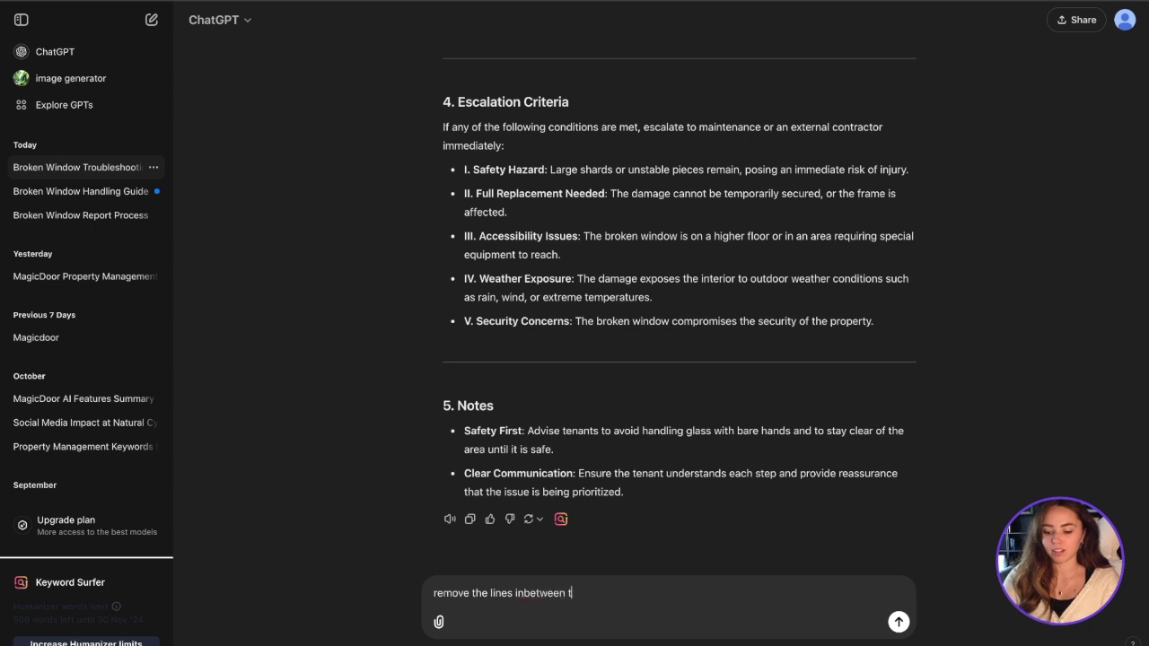
{"action": "type", "text": "he titles"}
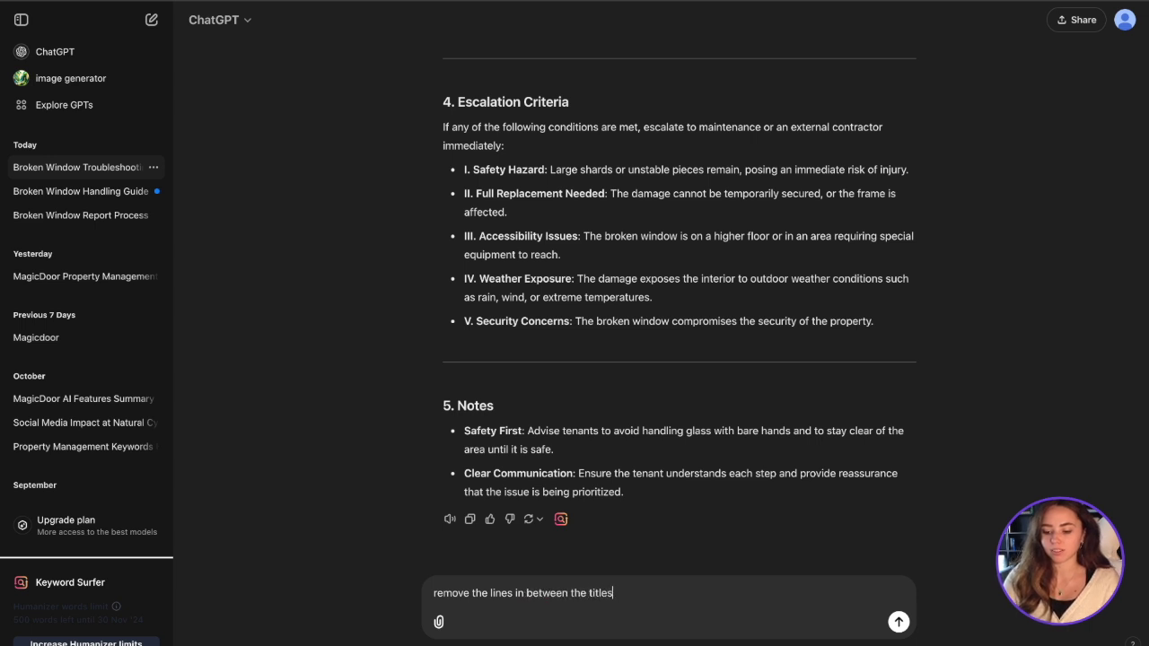
{"action": "type", "text": " and remove the bu"}
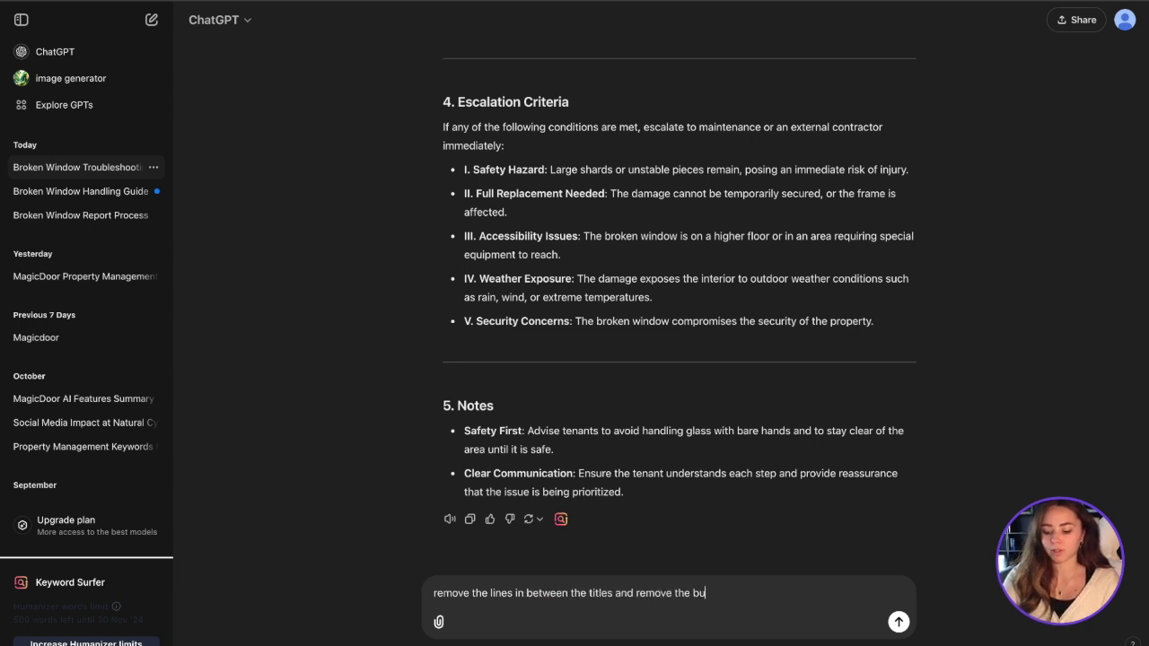
{"action": "type", "text": "llet points"}
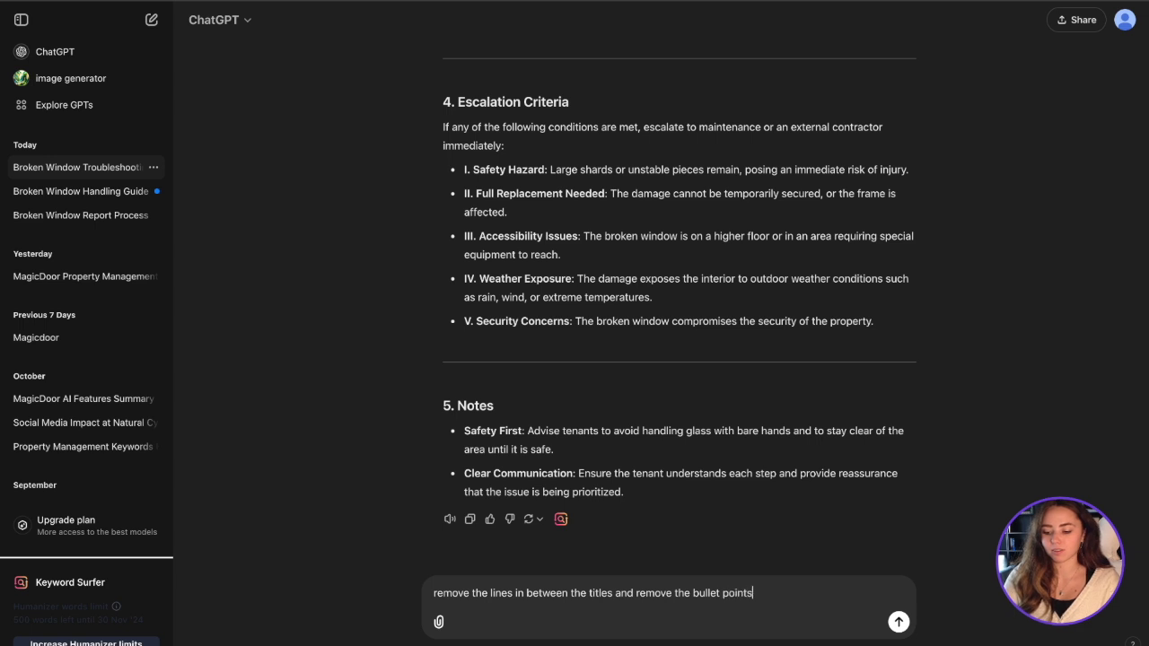
{"action": "key", "text": "Return"}
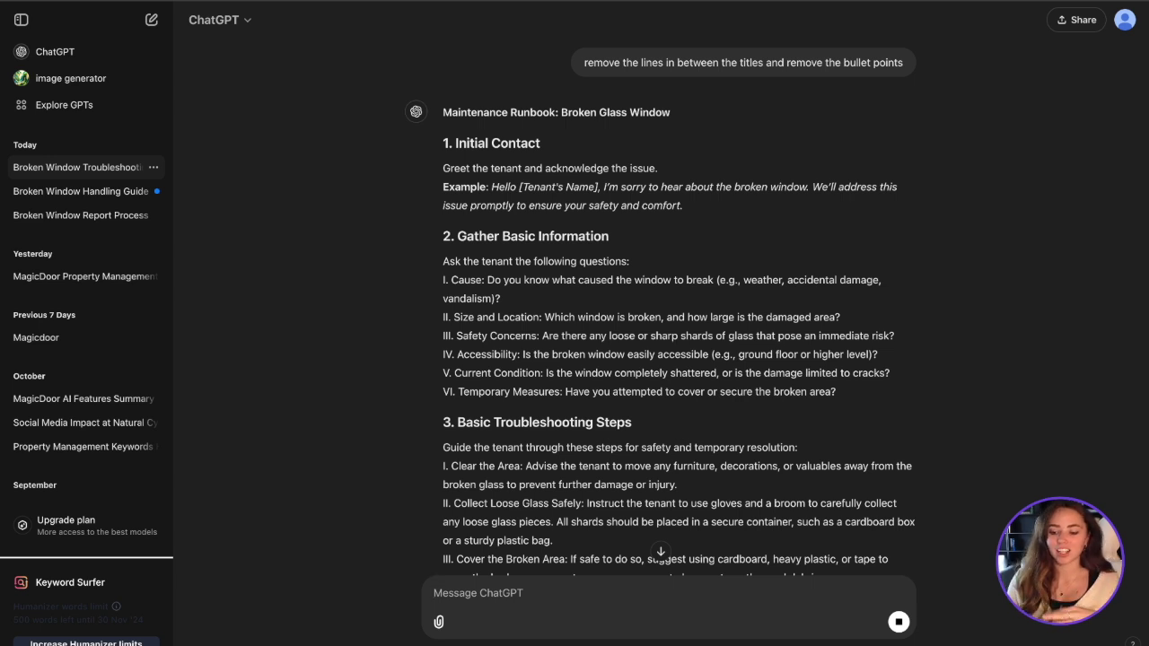
Copy the revised response and submit a new custom runbook in MagicDoor titled "Broken Window" with that text as its script
{"action": "scroll", "coordinate": [711, 431], "scroll_direction": "down", "scroll_amount": 3}
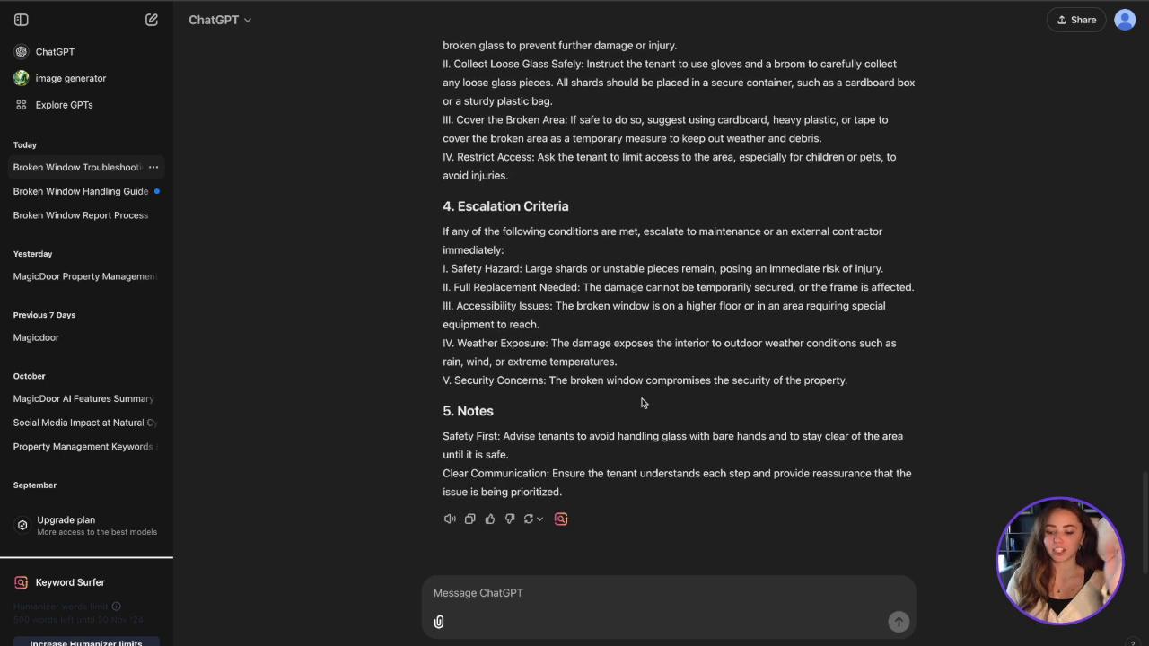
{"action": "left_click", "coordinate": [470, 521]}
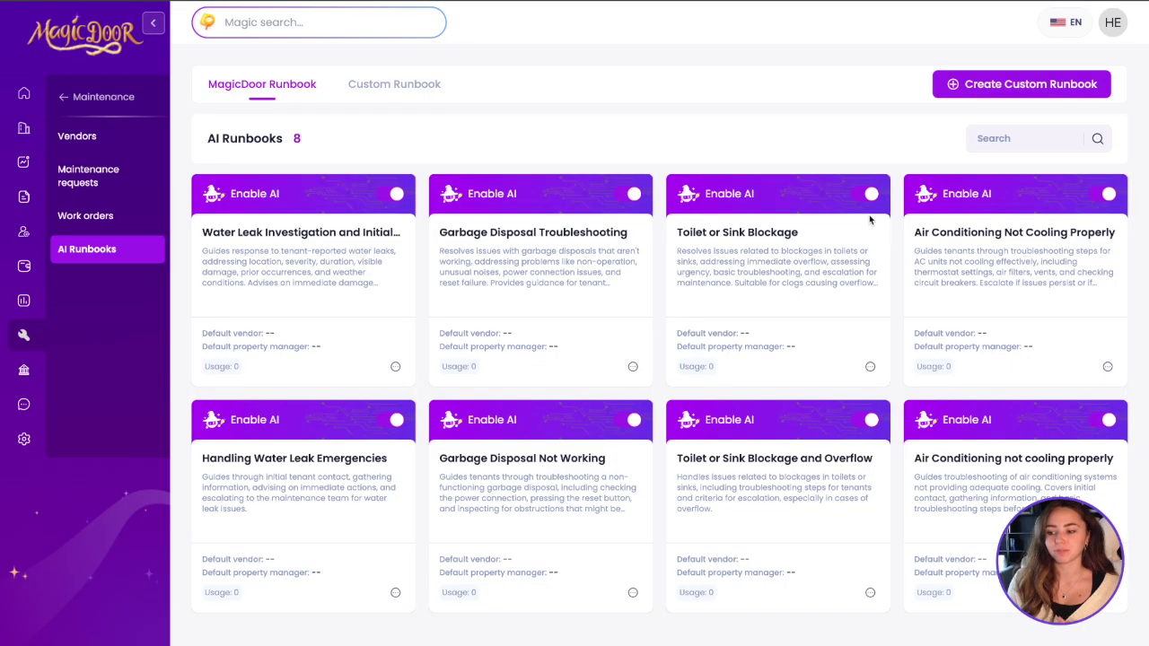
{"action": "left_click", "coordinate": [976, 87]}
{"action": "left_click", "coordinate": [531, 223]}
{"action": "type", "text": "B"}
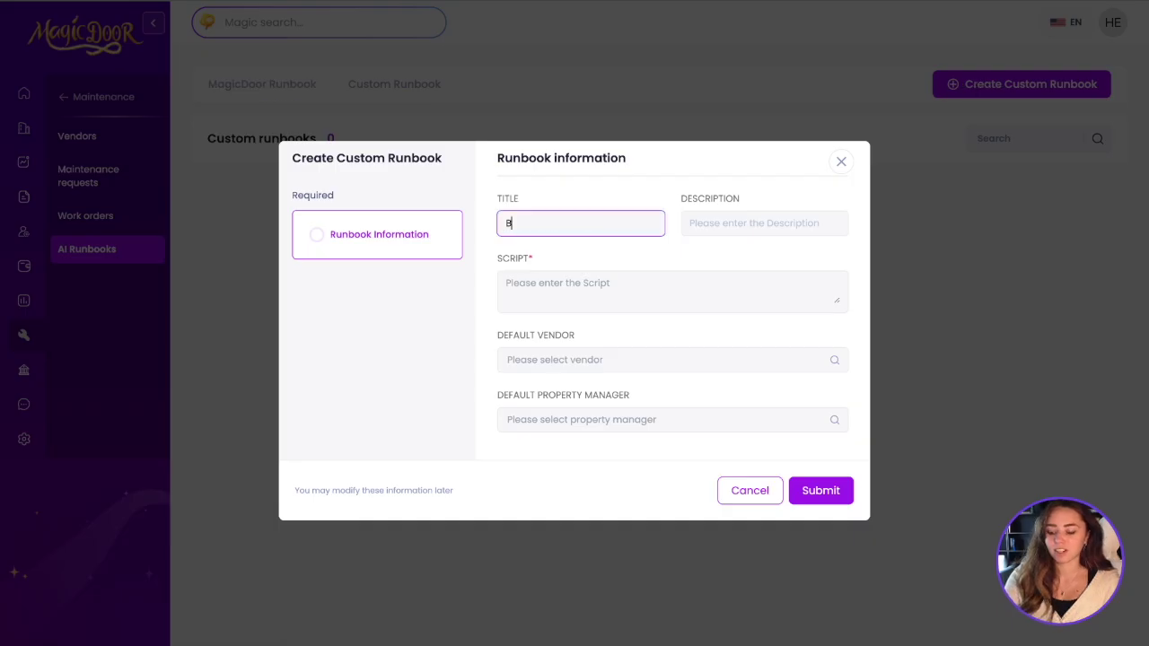
{"action": "type", "text": "roken Window"}
{"action": "left_click", "coordinate": [570, 282]}
{"action": "key", "text": "ctrl+v"}
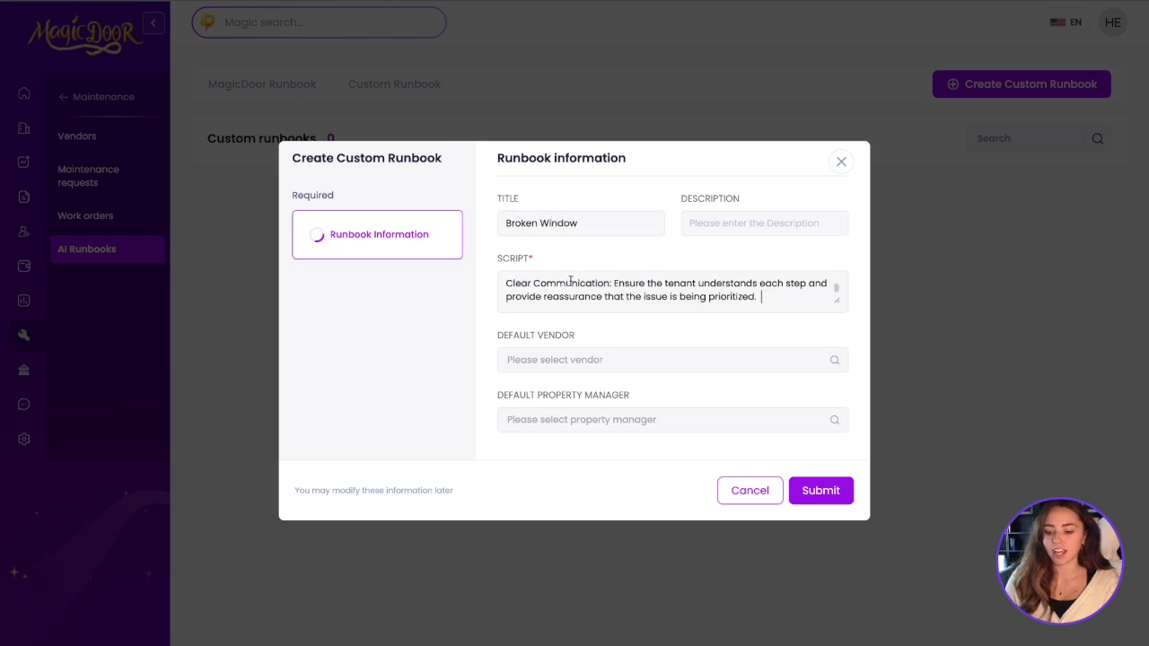
{"action": "left_click", "coordinate": [827, 492]}
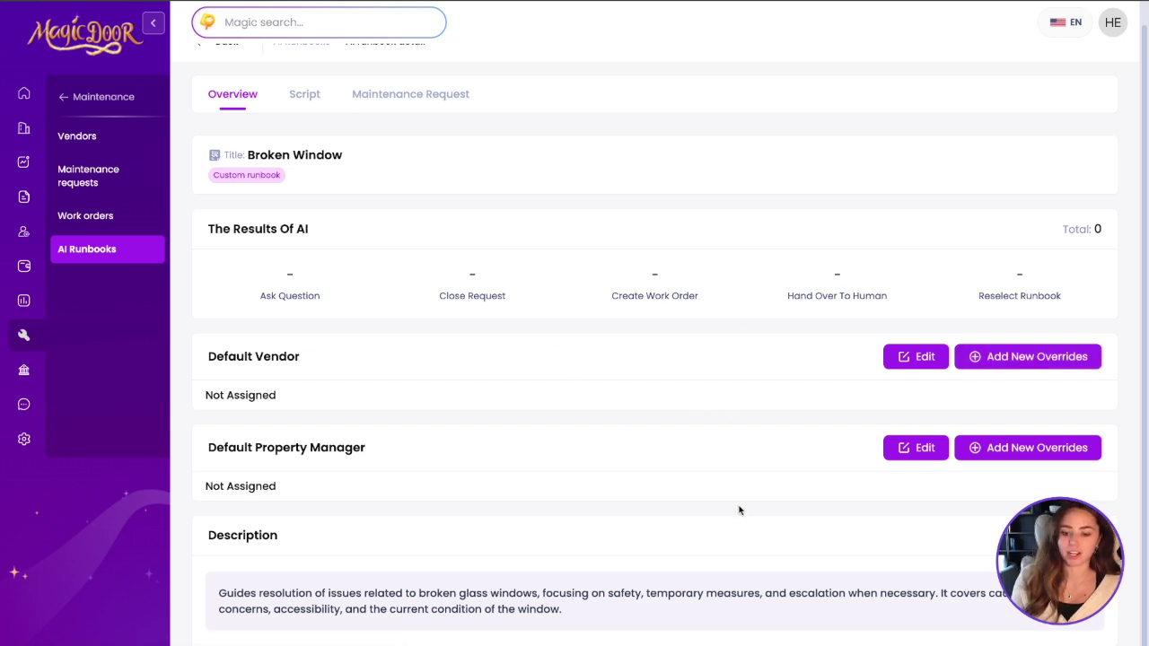
Review the Broken Window runbook's script and compare its formatting with the Garbage Disposal Not Working script
{"action": "left_click", "coordinate": [304, 94]}
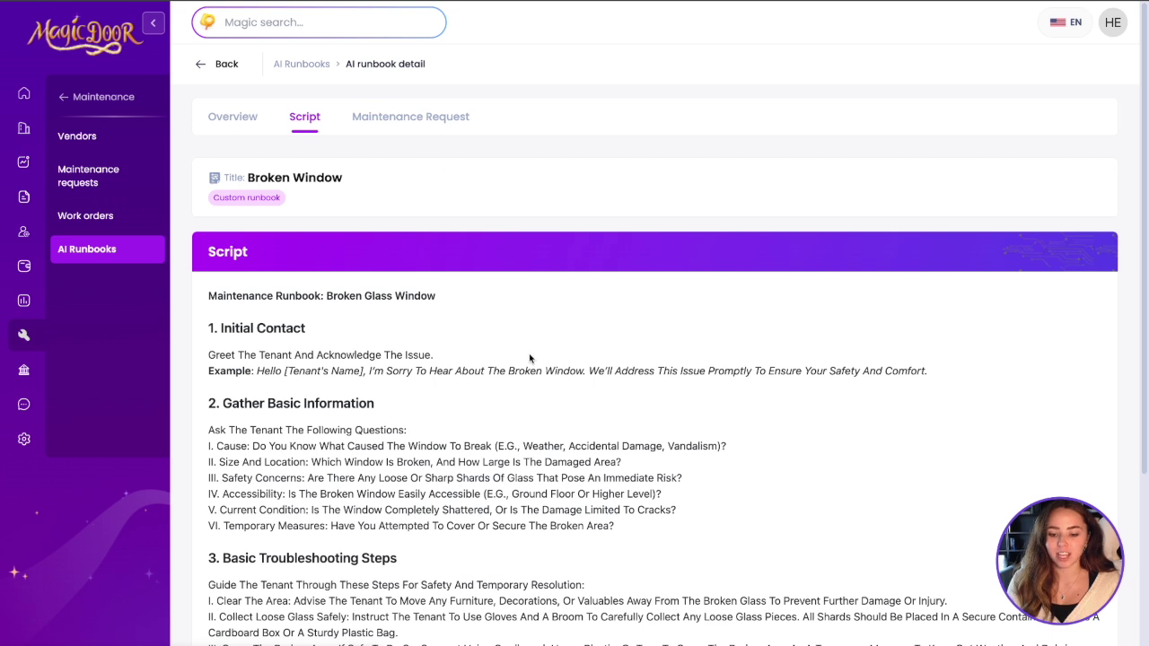
{"action": "scroll", "coordinate": [534, 359], "scroll_direction": "down", "scroll_amount": 1}
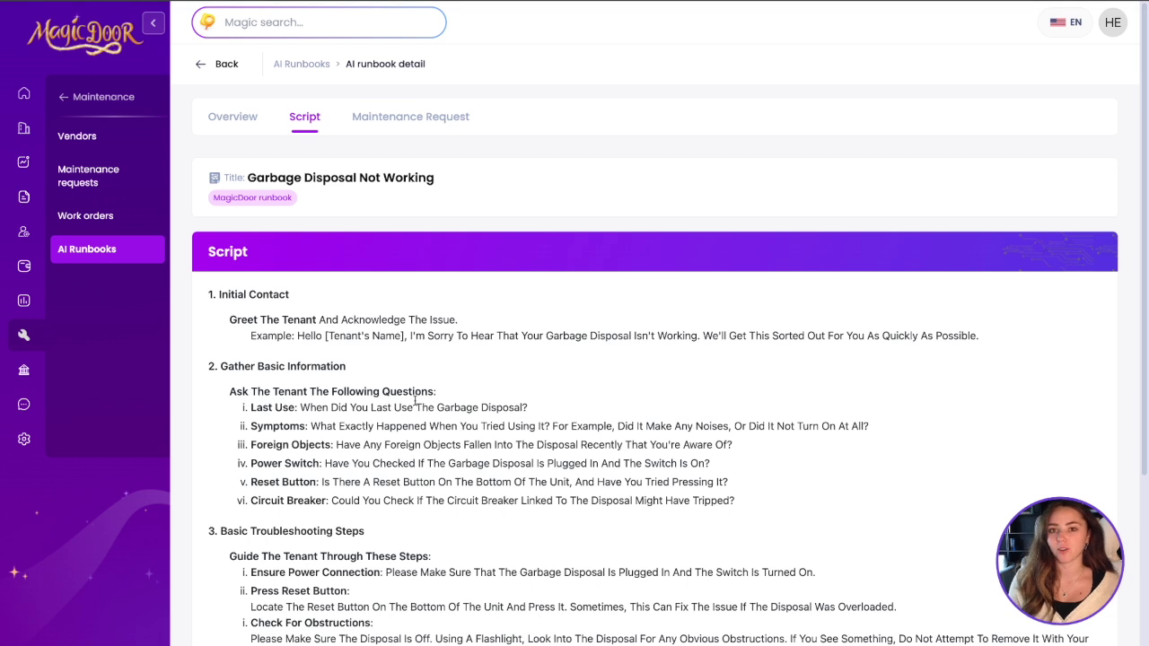
{"action": "left_click_drag", "start_coordinate": [211, 294], "coordinate": [272, 294]}
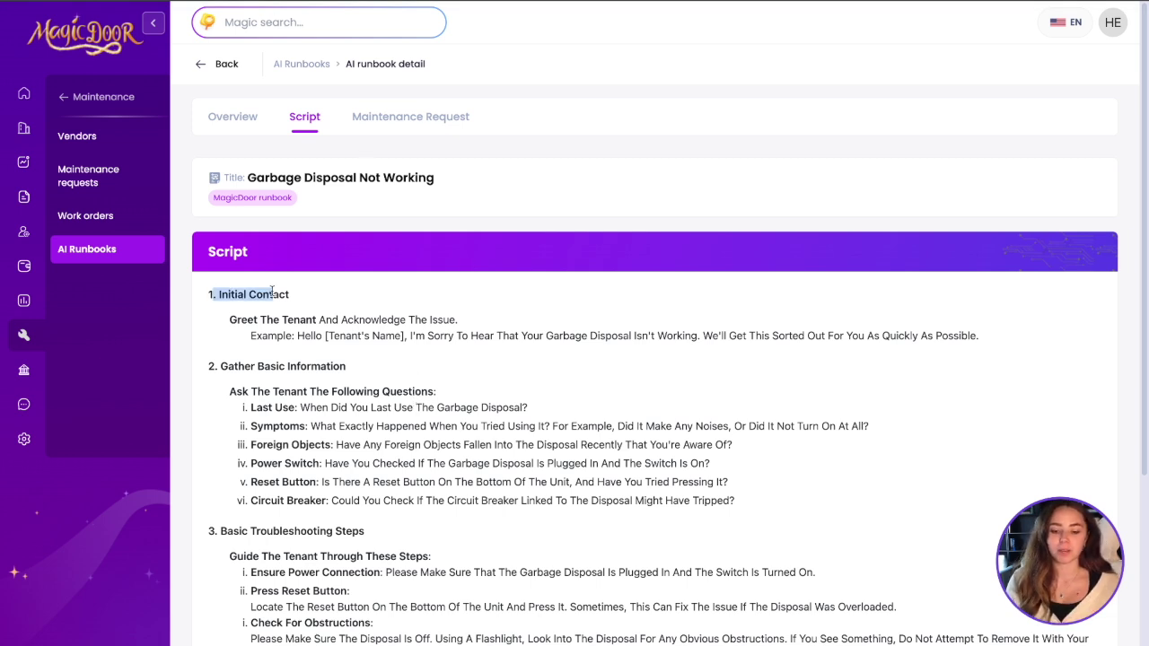
{"action": "left_click", "coordinate": [347, 331]}
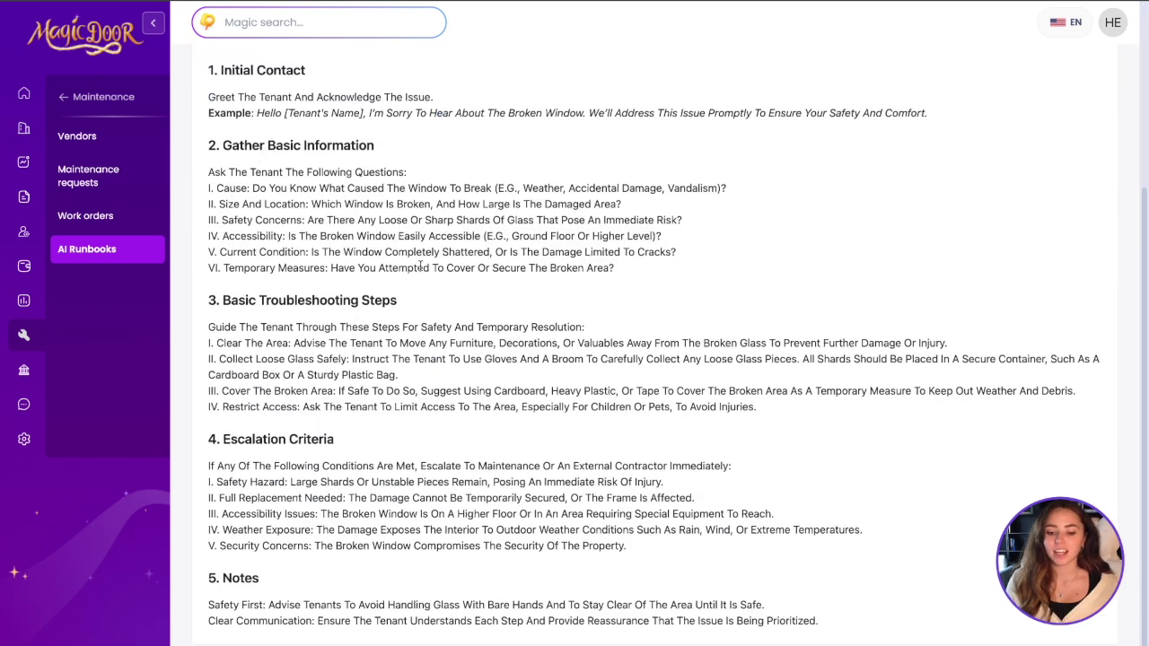
{"action": "scroll", "coordinate": [419, 266], "scroll_direction": "up", "scroll_amount": 4}
{"action": "scroll", "coordinate": [628, 342], "scroll_direction": "down", "scroll_amount": 3}
{"action": "scroll", "coordinate": [431, 214], "scroll_direction": "up", "scroll_amount": 4}
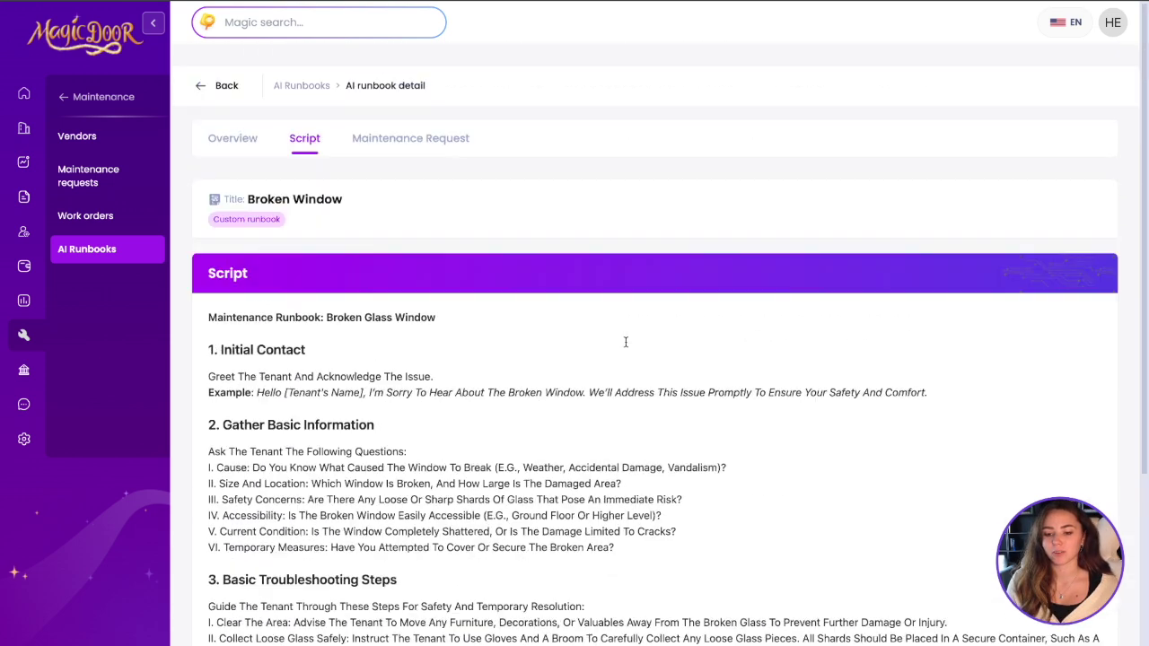
Open the Broken Window custom runbook for editing and enlarge its script field to show more of the text
{"action": "left_click", "coordinate": [302, 65]}
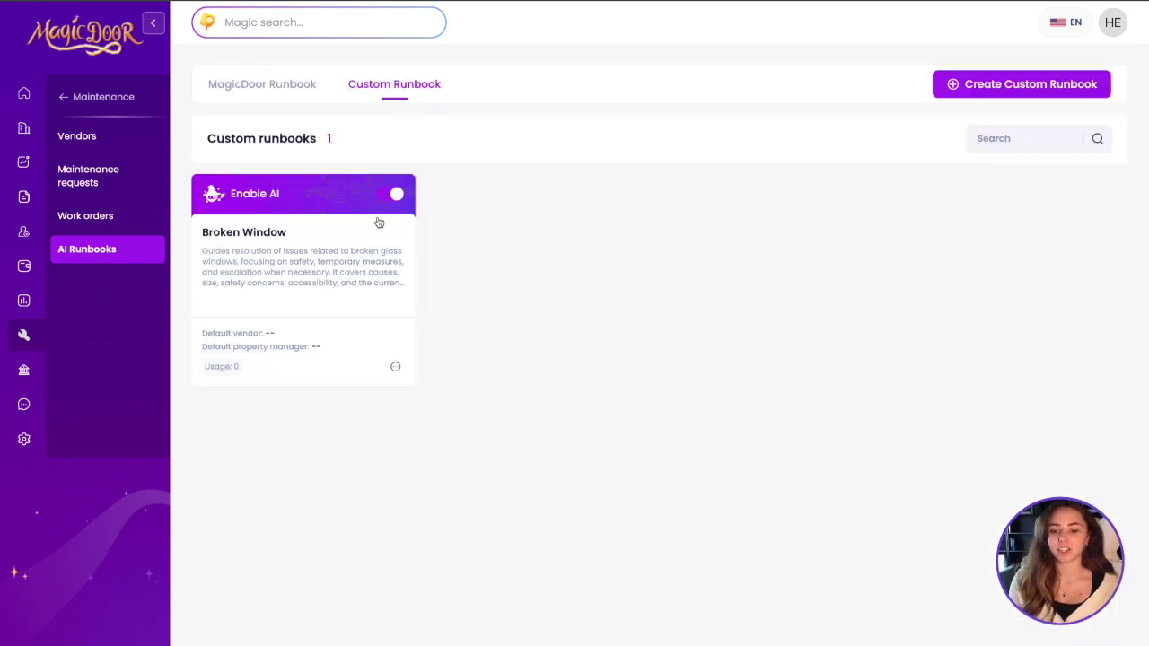
{"action": "left_click", "coordinate": [299, 85]}
{"action": "left_click", "coordinate": [394, 86]}
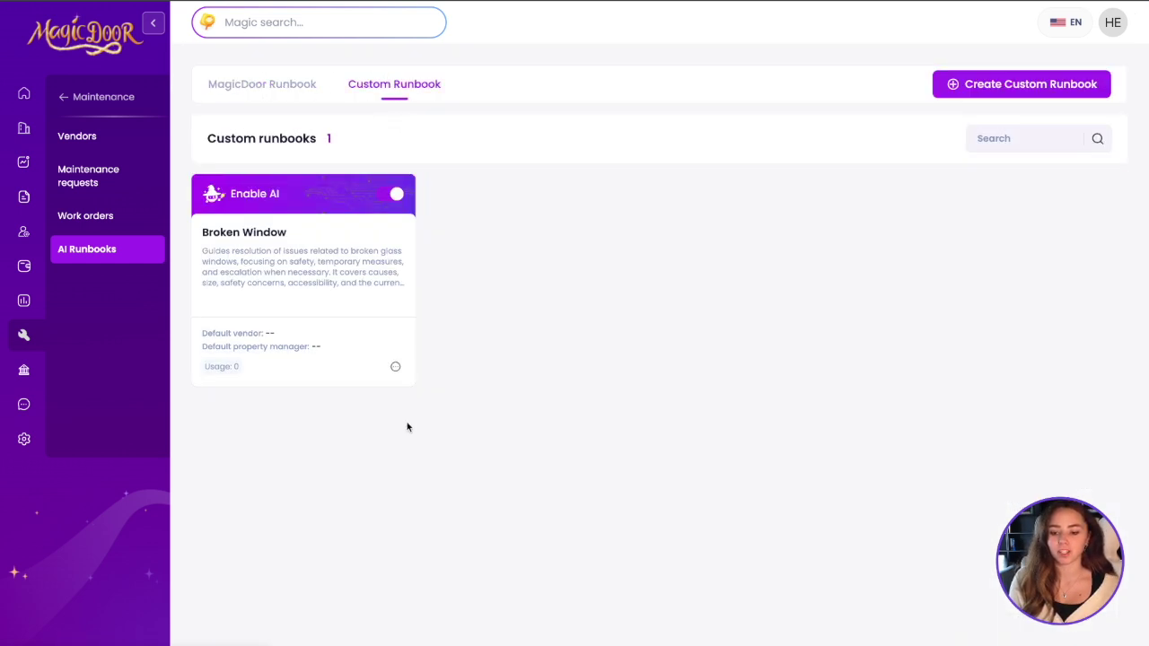
{"action": "left_click", "coordinate": [395, 370]}
{"action": "left_click", "coordinate": [355, 334]}
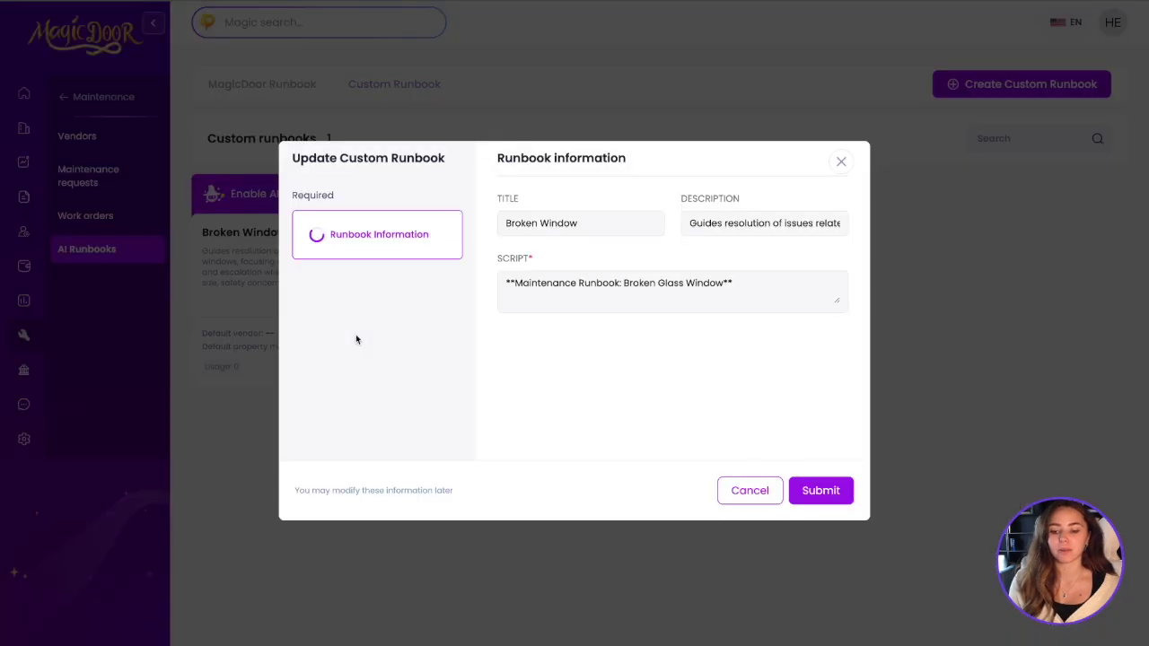
{"action": "left_click_drag", "start_coordinate": [837, 301], "coordinate": [851, 563]}
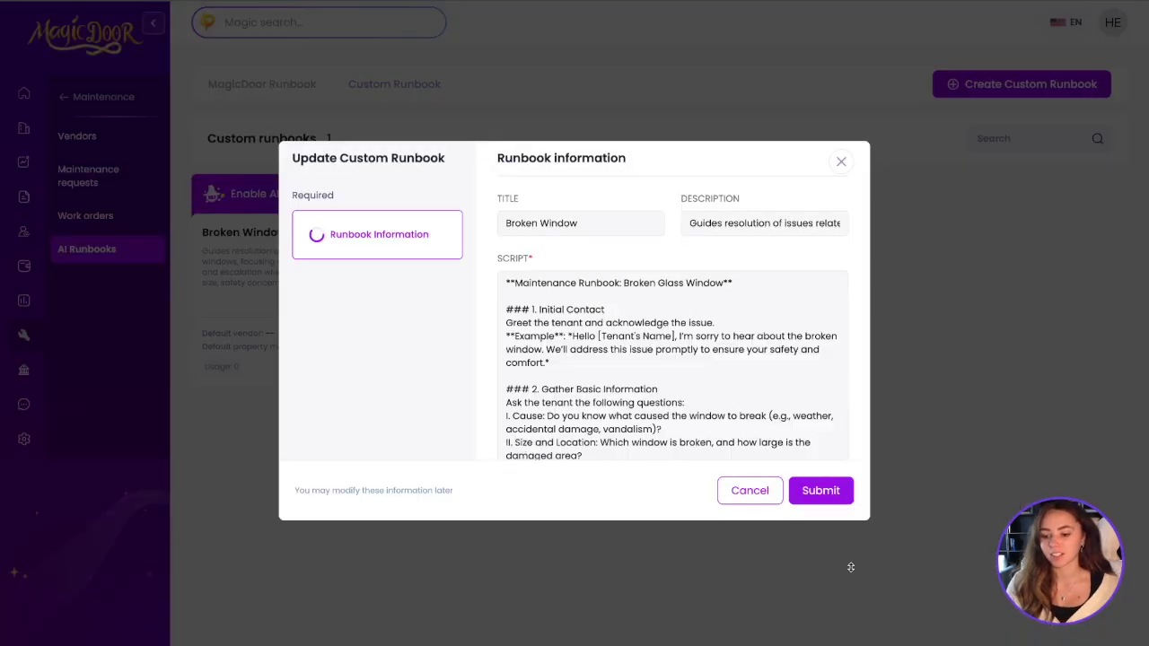
Review the Broken Window script from Initial Contact through Notes and submit the runbook update
{"action": "scroll", "coordinate": [674, 297], "scroll_direction": "down", "scroll_amount": 2}
{"action": "scroll", "coordinate": [674, 323], "scroll_direction": "up", "scroll_amount": 1}
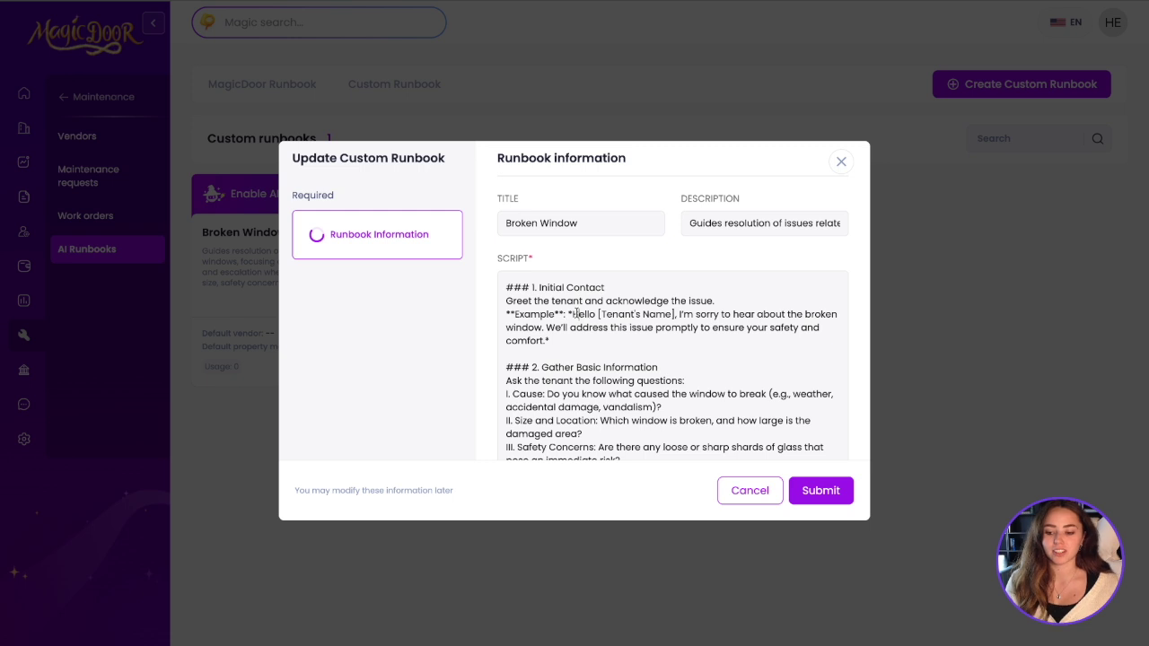
{"action": "scroll", "coordinate": [662, 373], "scroll_direction": "down", "scroll_amount": 2}
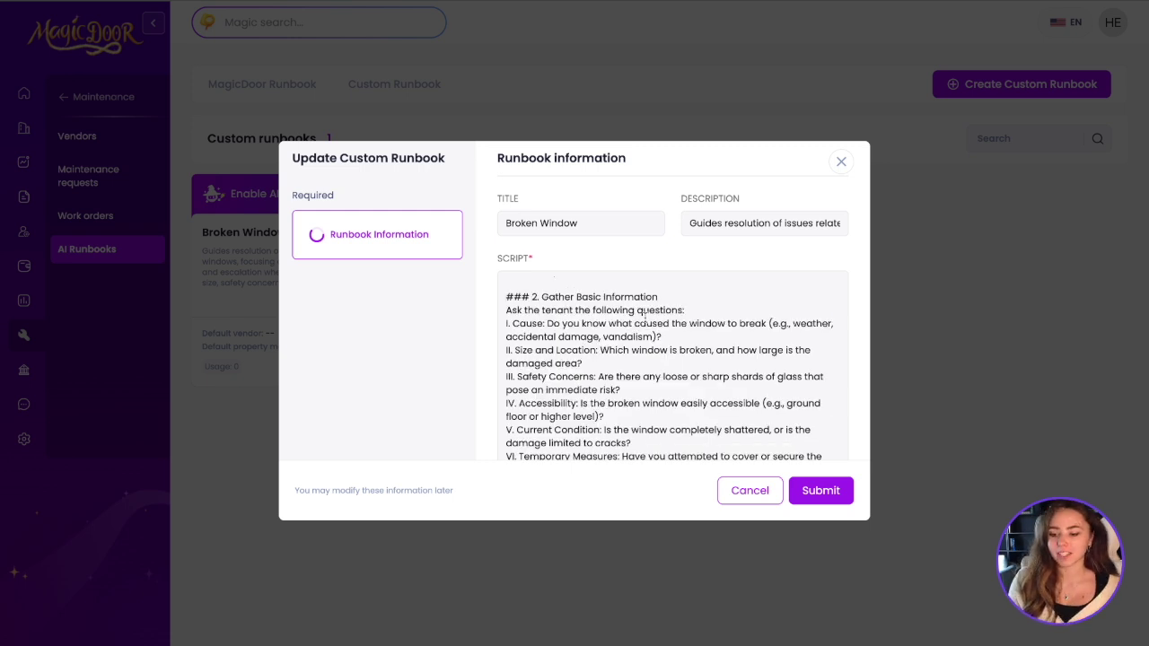
{"action": "left_click_drag", "start_coordinate": [515, 324], "coordinate": [638, 338]}
{"action": "left_click", "coordinate": [690, 339]}
{"action": "scroll", "coordinate": [691, 339], "scroll_direction": "down", "scroll_amount": 3}
{"action": "scroll", "coordinate": [690, 339], "scroll_direction": "down", "scroll_amount": 5}
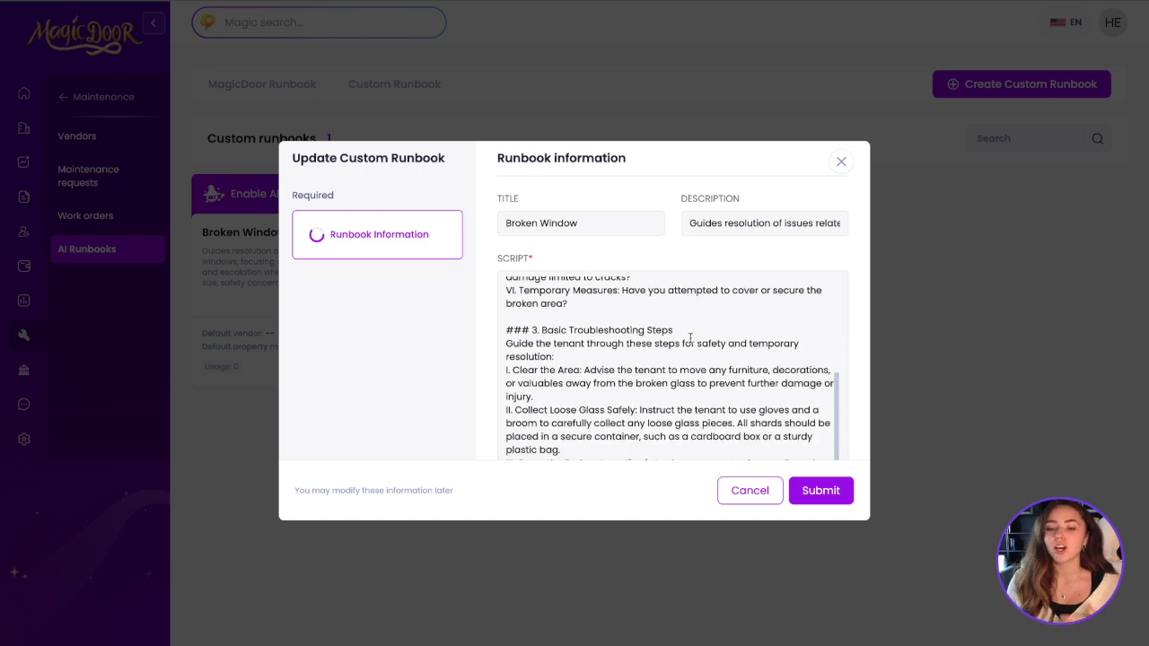
{"action": "scroll", "coordinate": [690, 338], "scroll_direction": "down", "scroll_amount": 2}
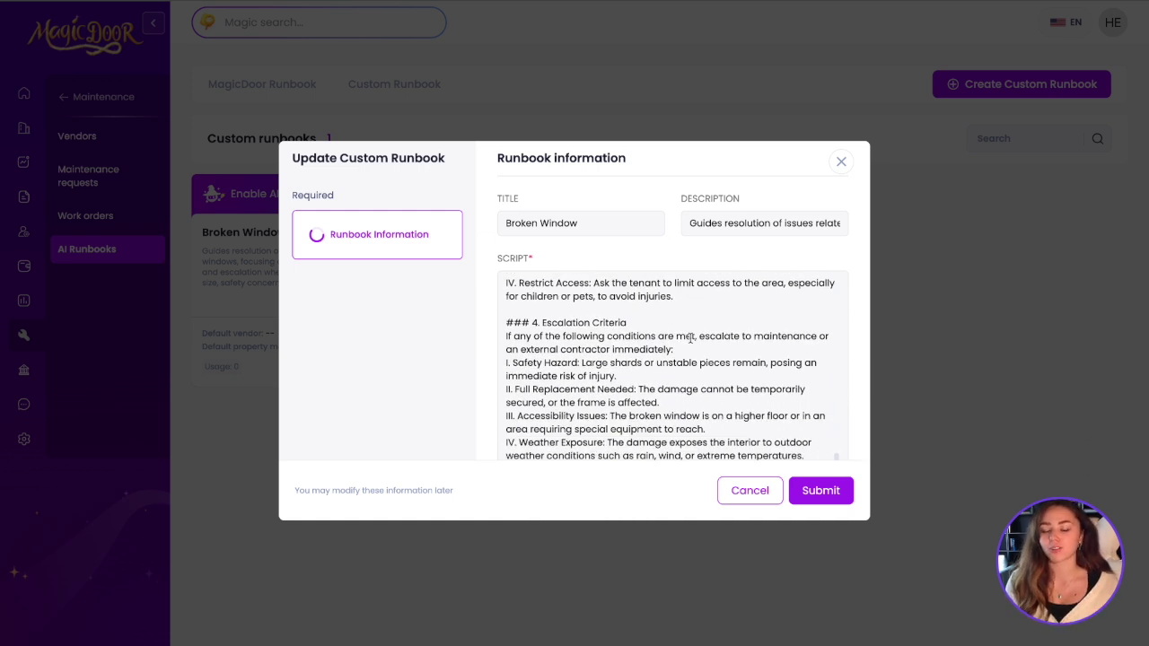
{"action": "scroll", "coordinate": [690, 338], "scroll_direction": "down", "scroll_amount": 3}
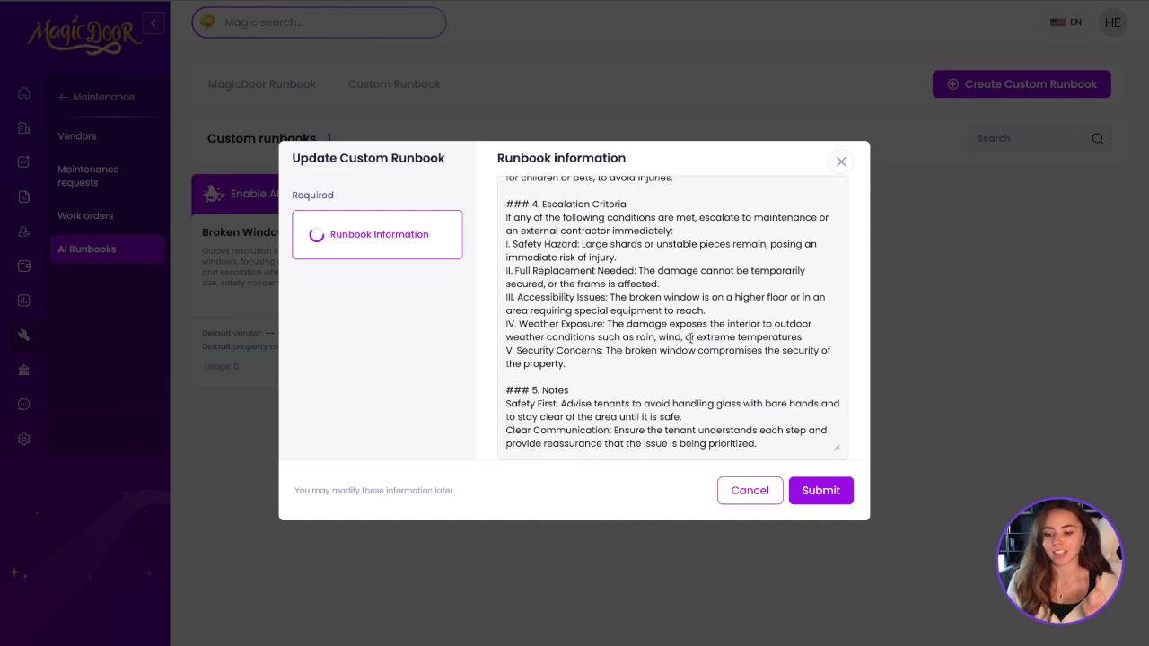
{"action": "left_click", "coordinate": [821, 491]}
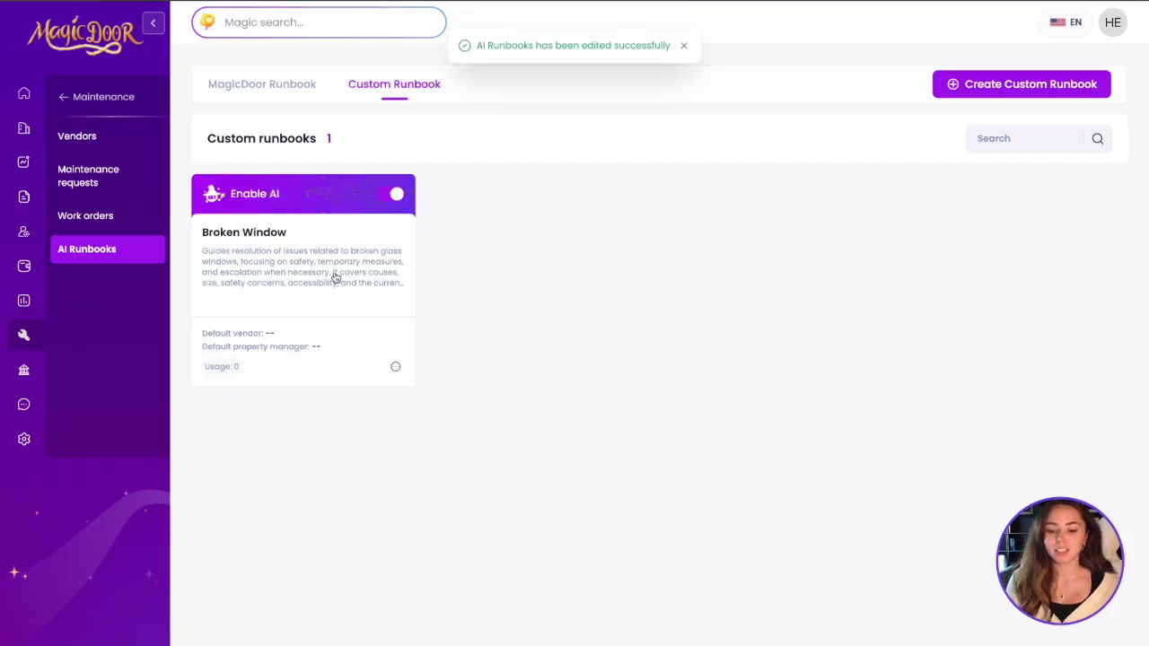
Open the Broken Window runbook's overview to examine its AI results, default vendor, default property manager and description
{"action": "left_click", "coordinate": [335, 277]}
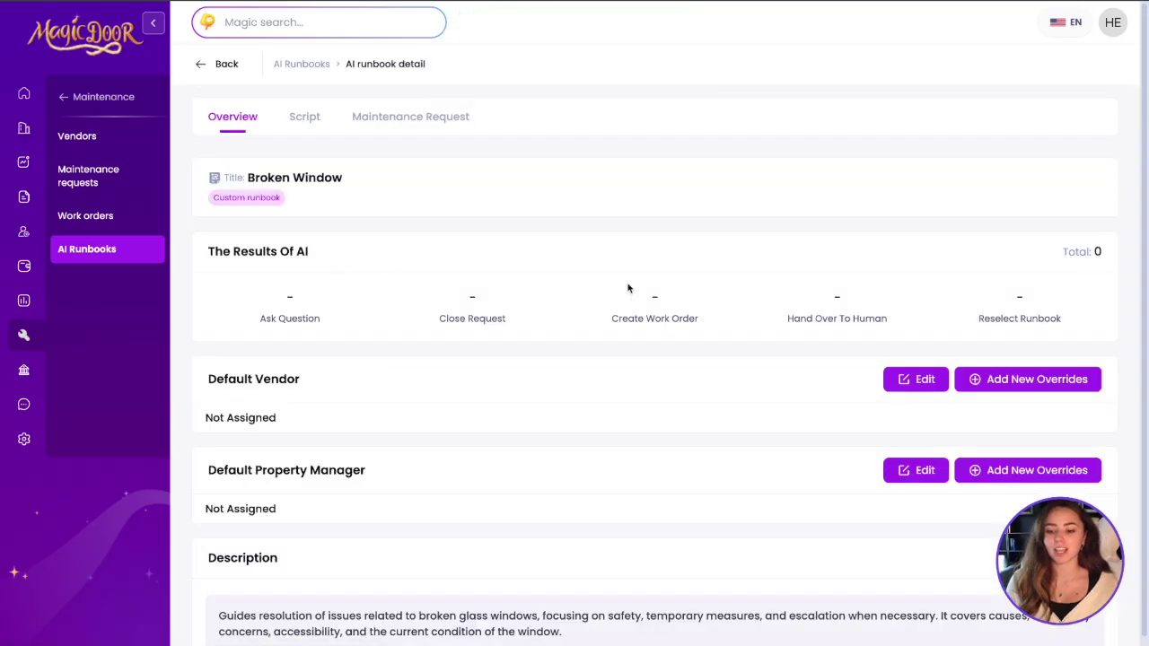
{"action": "scroll", "coordinate": [626, 290], "scroll_direction": "down", "scroll_amount": 1}
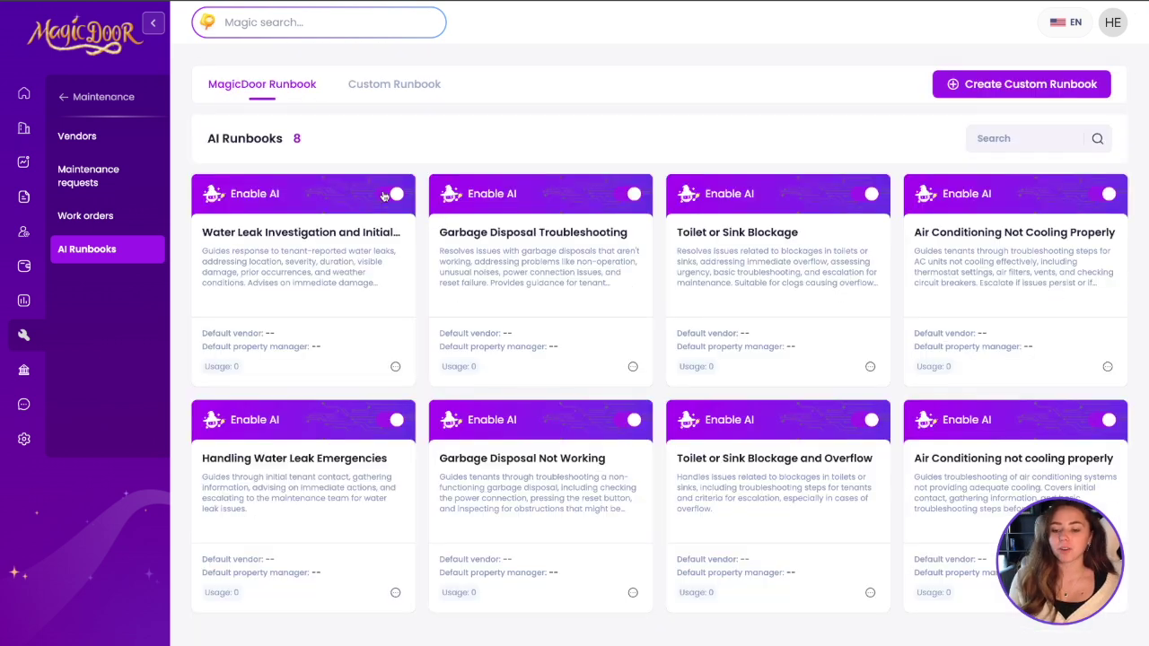
Switch AI off and back on for the Water Leak Investigation and Garbage Disposal Troubleshooting runbooks, and return to the custom runbooks
{"action": "left_click", "coordinate": [392, 194]}
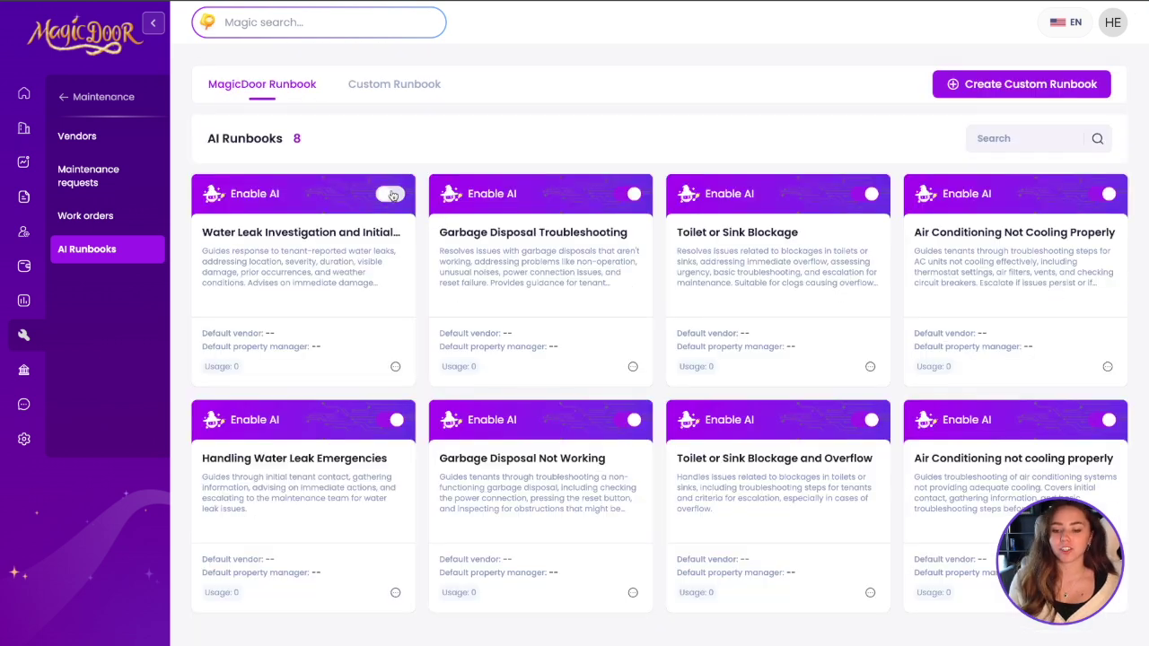
{"action": "left_click", "coordinate": [393, 193]}
{"action": "left_click", "coordinate": [632, 196]}
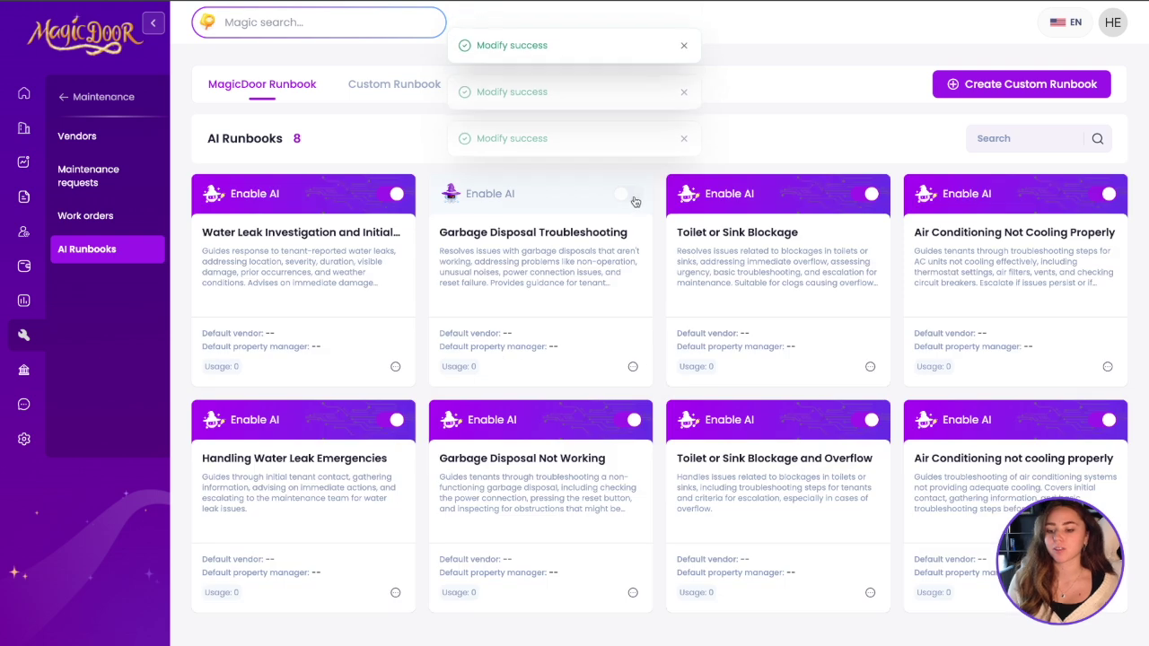
{"action": "left_click", "coordinate": [632, 196]}
{"action": "left_click", "coordinate": [388, 88]}
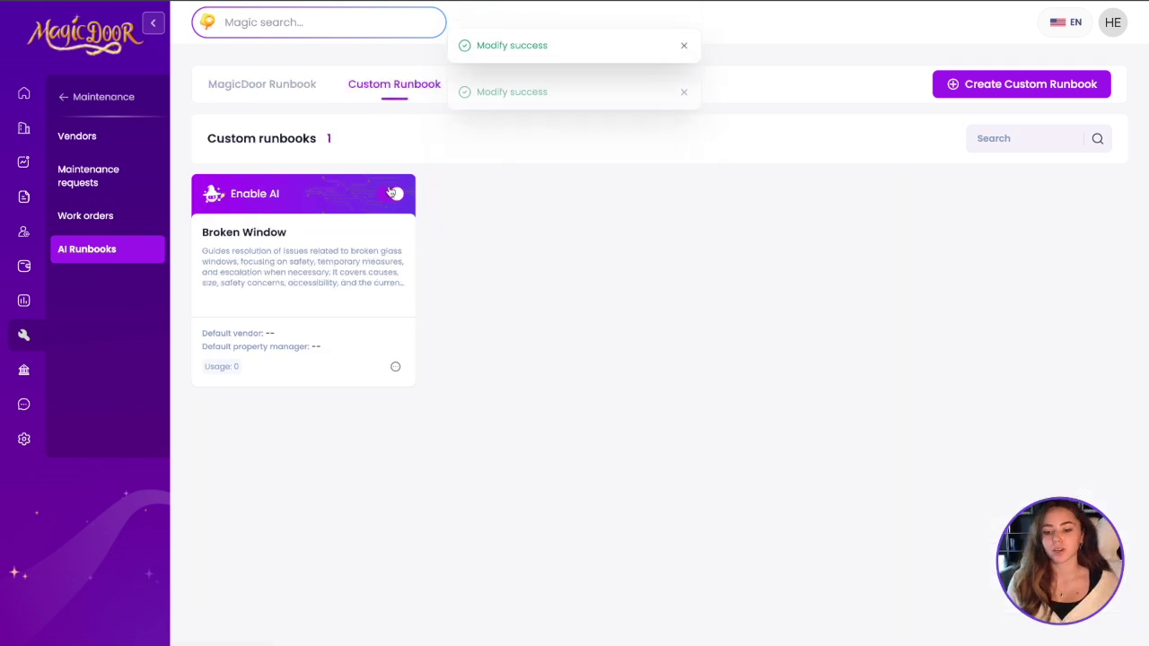